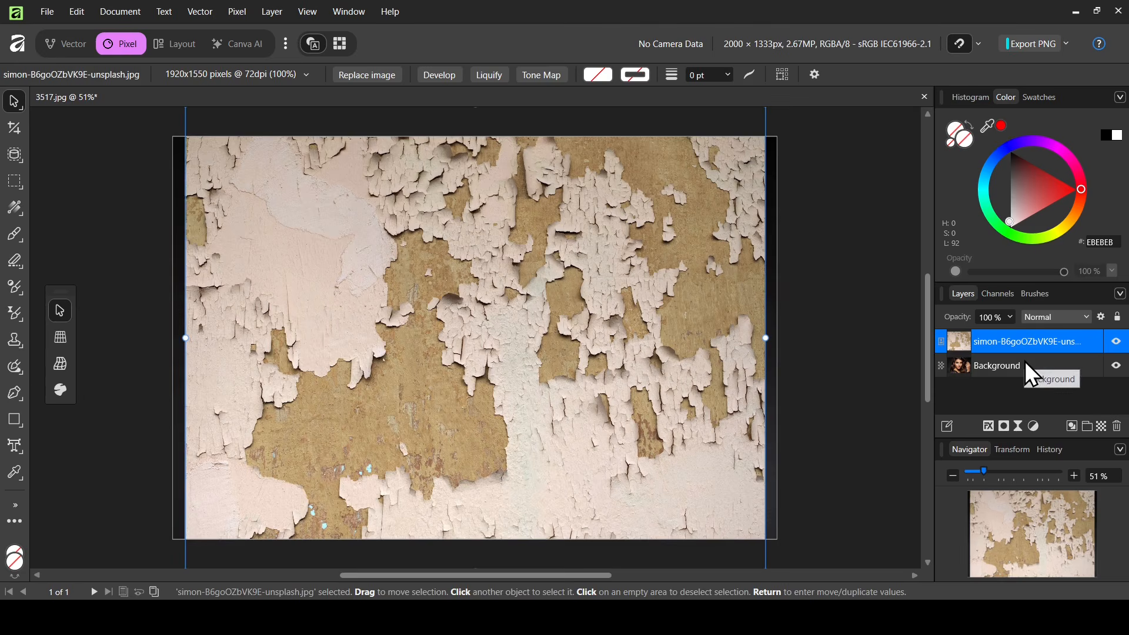
Step: Hide the peeling-paint texture layer to examine the portrait beneath it, and show the layer again
click(1024, 365)
click(1115, 341)
click(1037, 343)
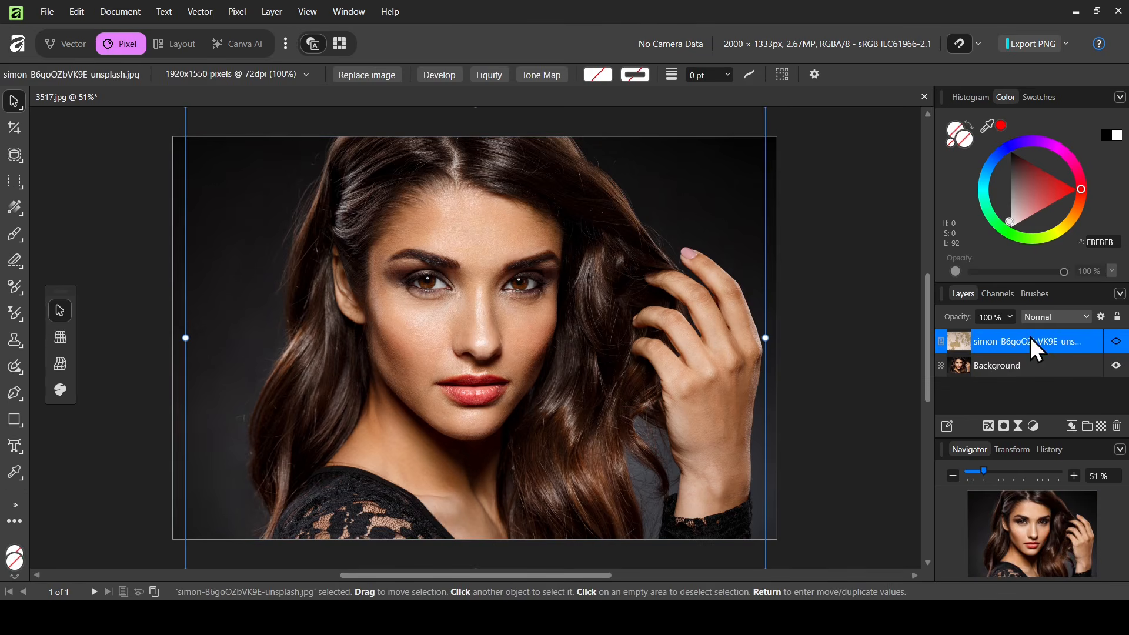
click(1116, 342)
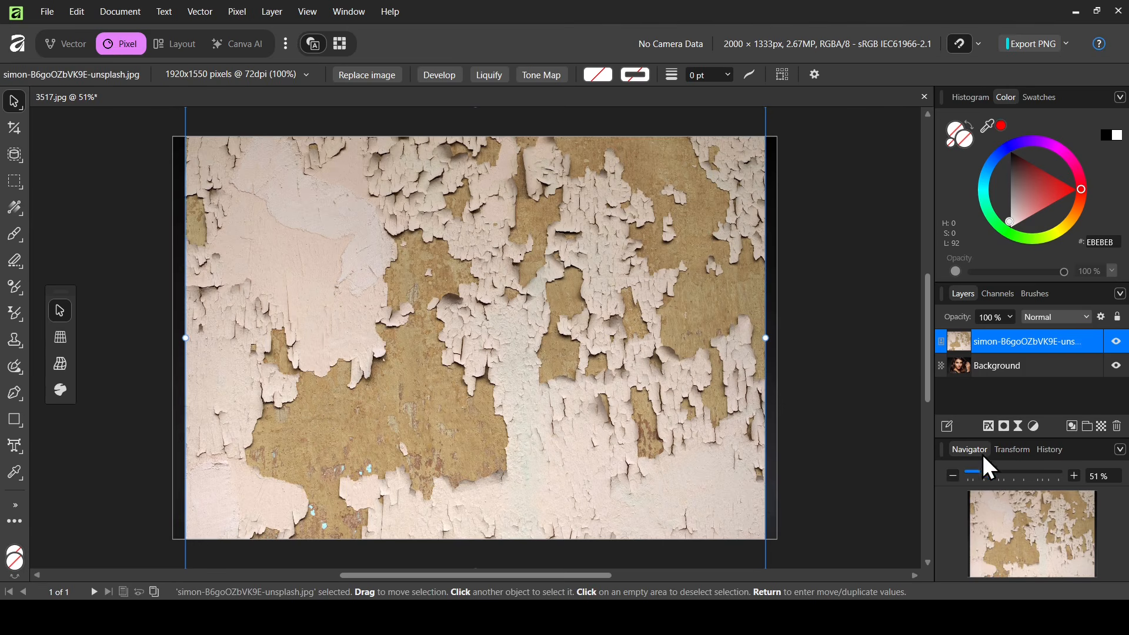
Step: Lower the peeling-paint texture layer's opacity to 62% over the portrait
click(997, 470)
drag(994, 470, 987, 469)
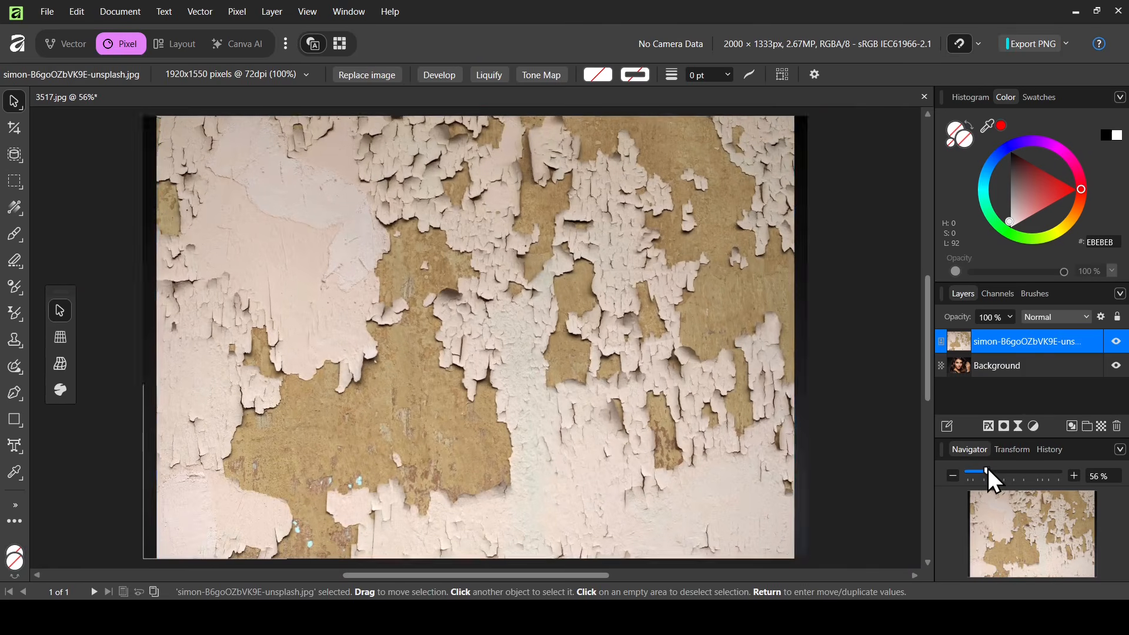
click(1009, 316)
drag(987, 341, 973, 336)
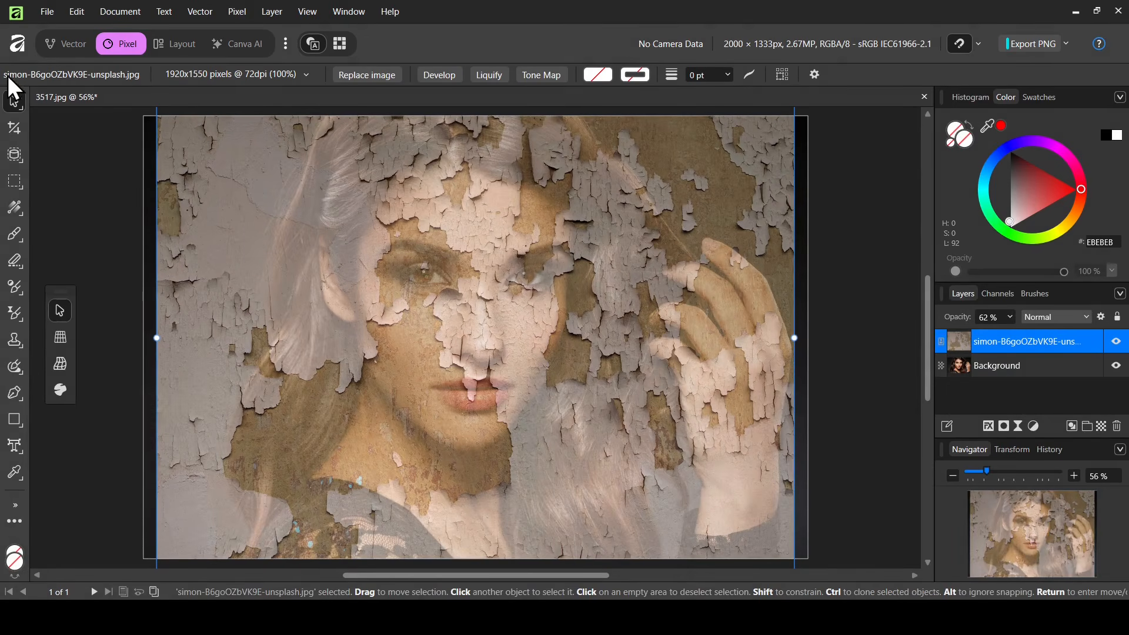
Step: Scale the peeling-paint texture down proportionally to about 57% and position it over the woman's face
click(14, 106)
click(73, 100)
drag(792, 338, 617, 305)
drag(474, 327, 563, 291)
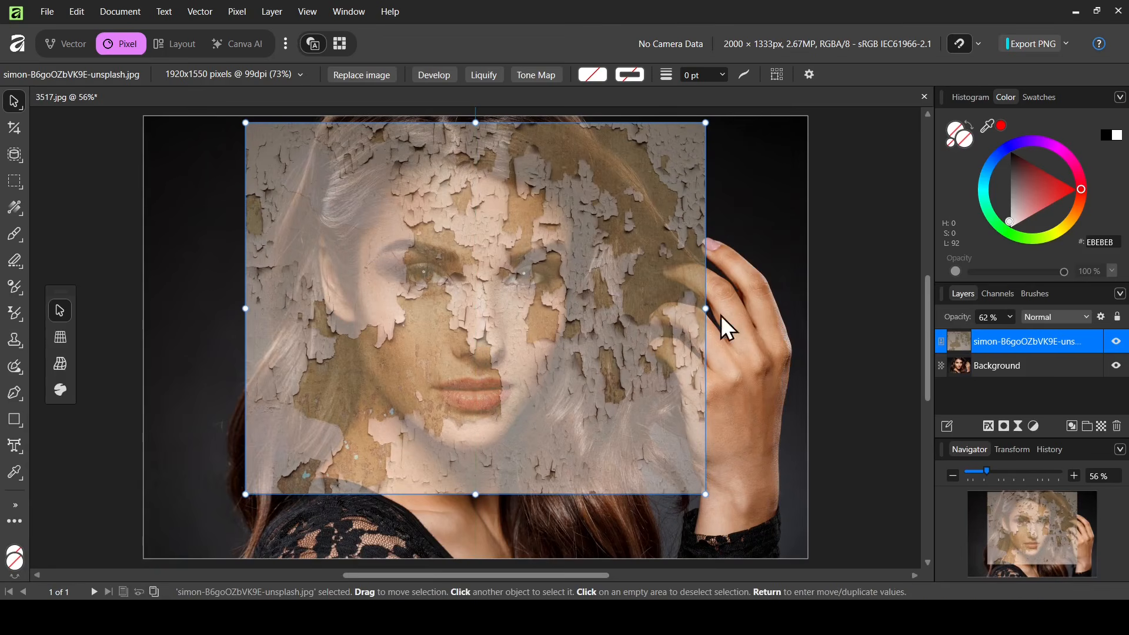
drag(705, 309, 613, 302)
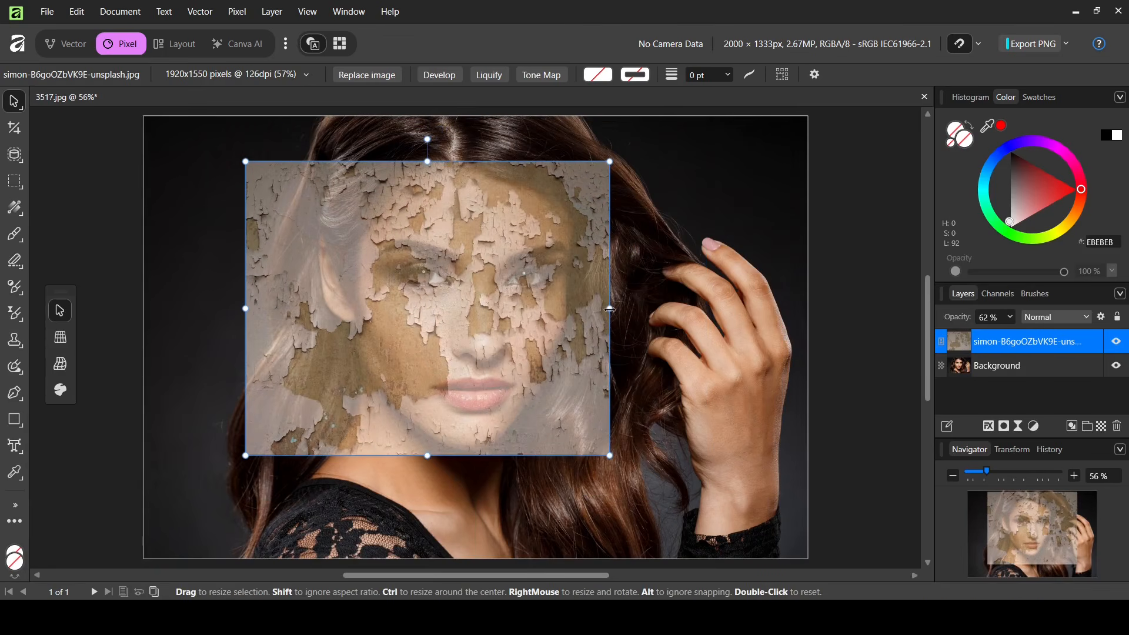
drag(504, 326, 543, 323)
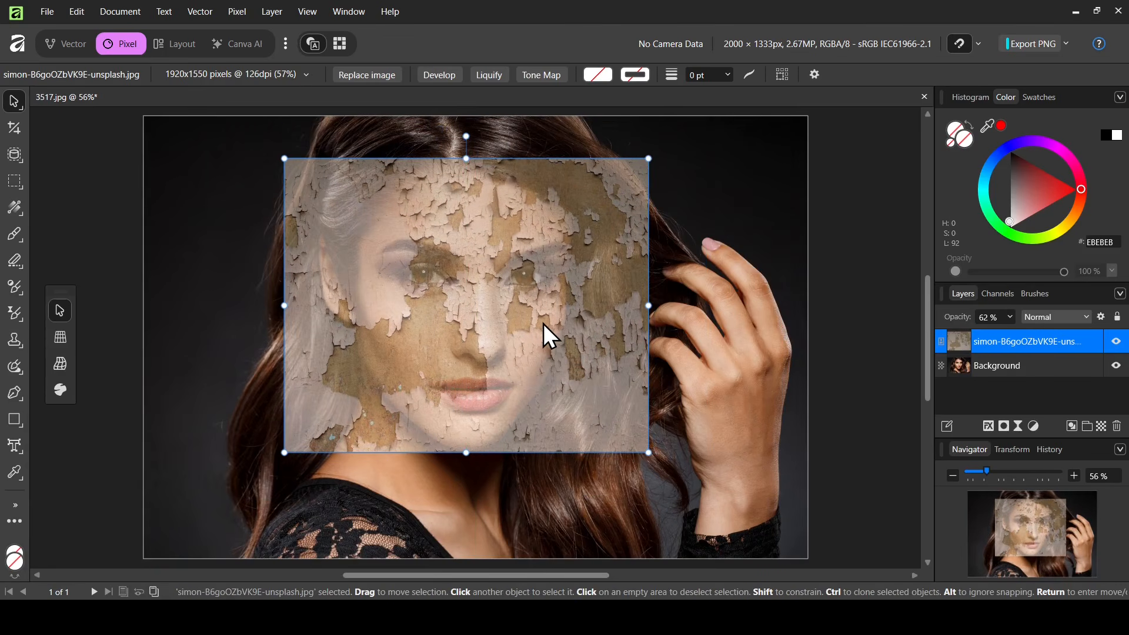
Step: Set the texture layer's opacity to 100% and place the layer in a group
click(1010, 319)
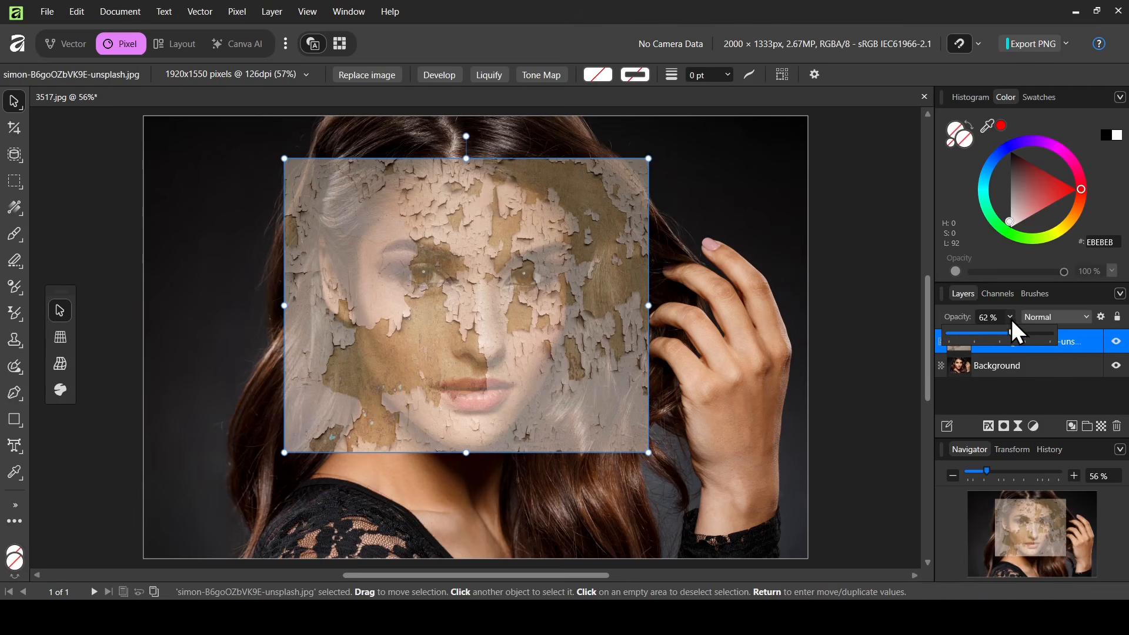
drag(1013, 335, 1053, 334)
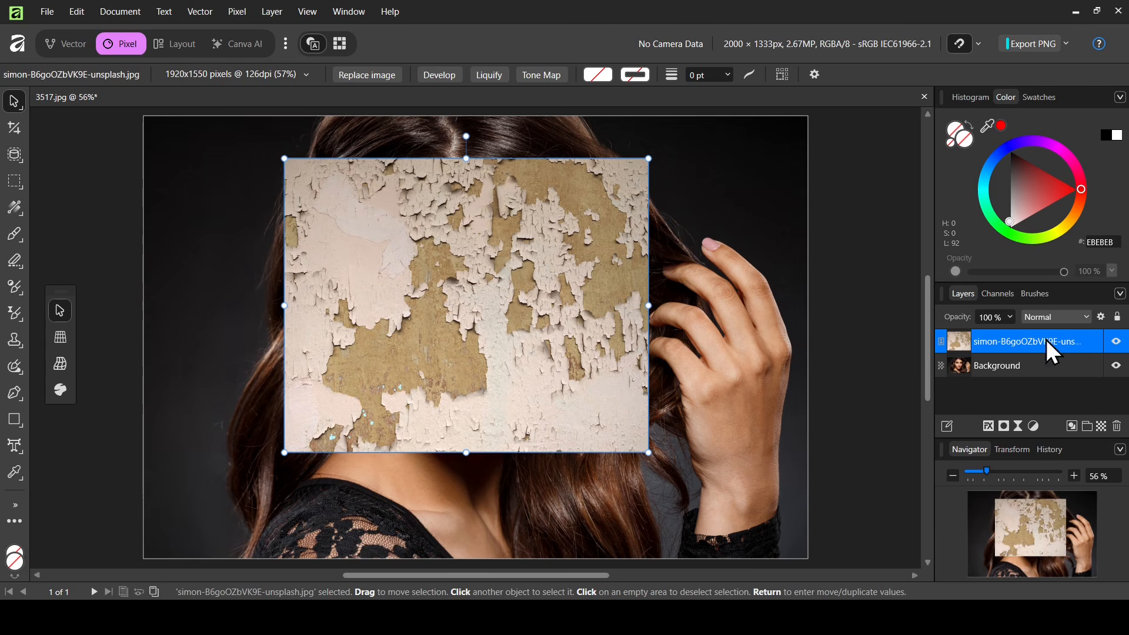
double_click(1120, 340)
click(1087, 426)
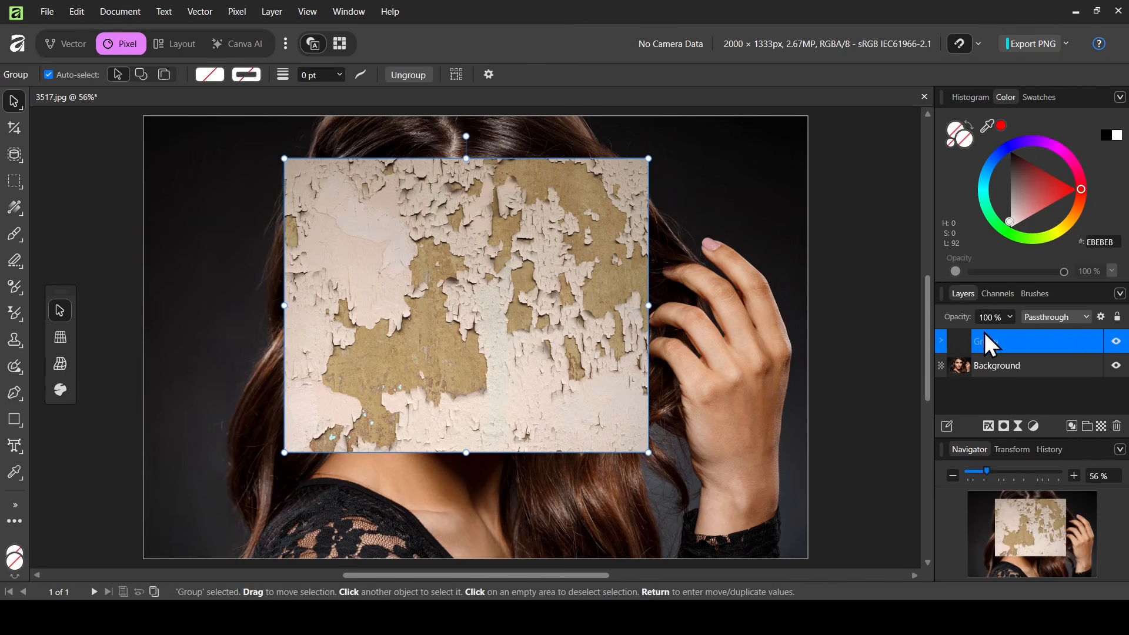
Step: Add a Black & White adjustment directly above the texture layer inside the group
click(942, 343)
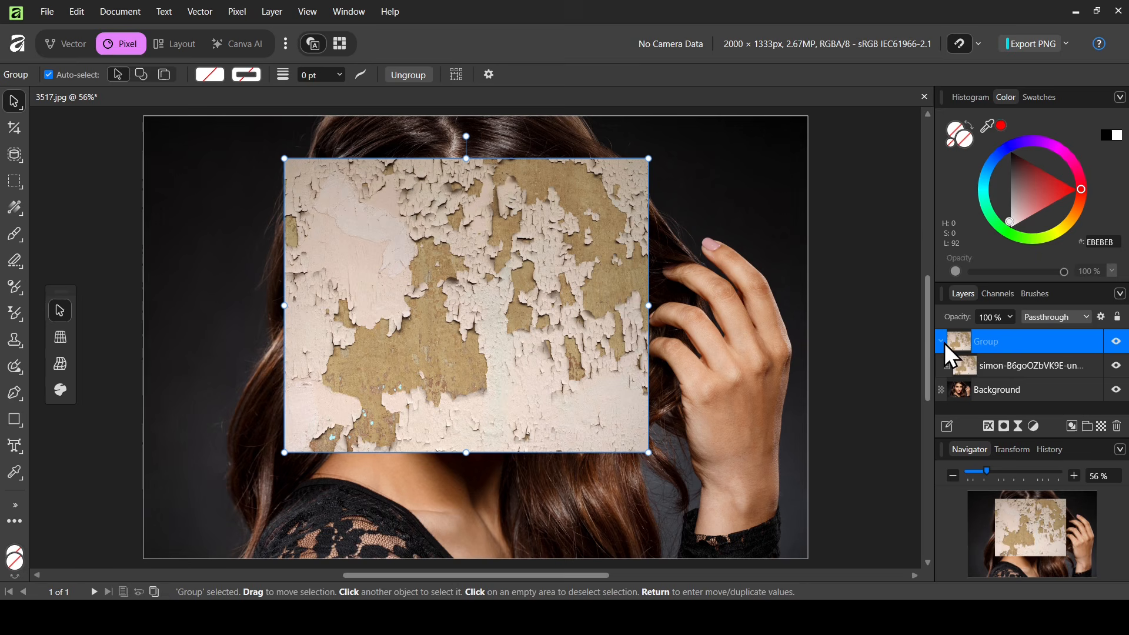
click(1011, 368)
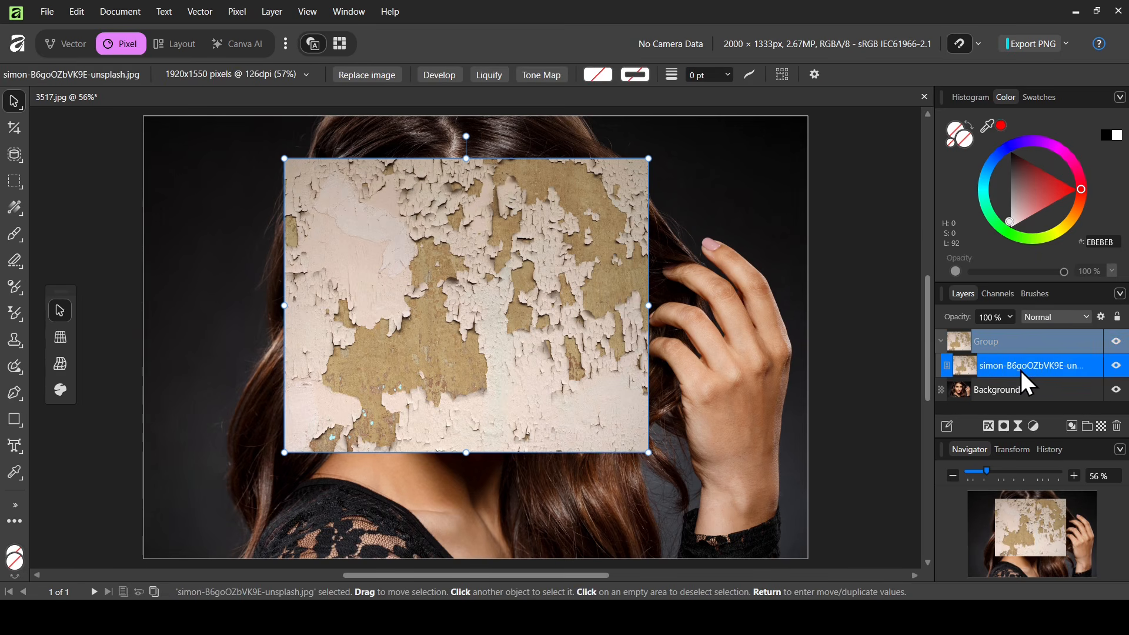
click(1032, 428)
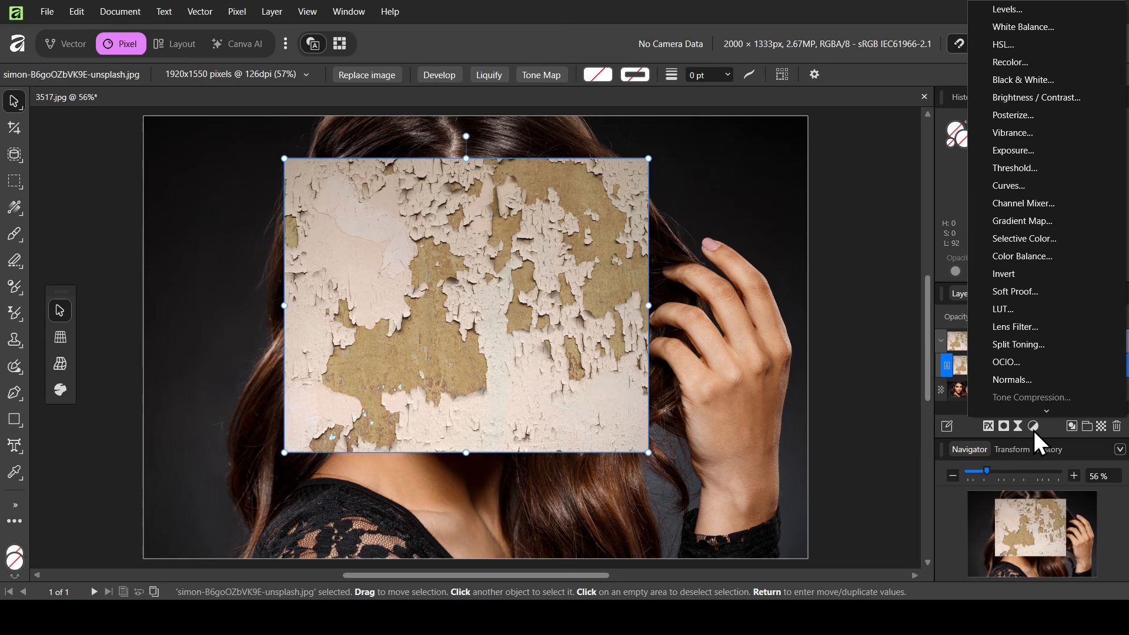
click(1028, 82)
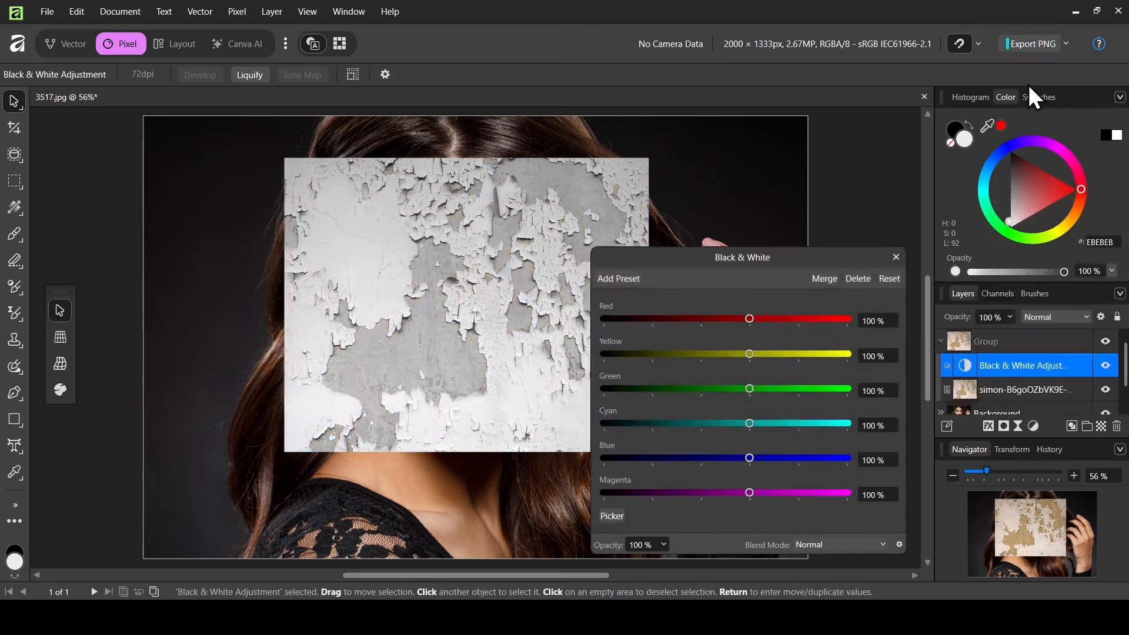
Step: Set the Black & White adjustment's red to -71% and yellow to 95% to increase the texture's contrast
drag(817, 264, 909, 178)
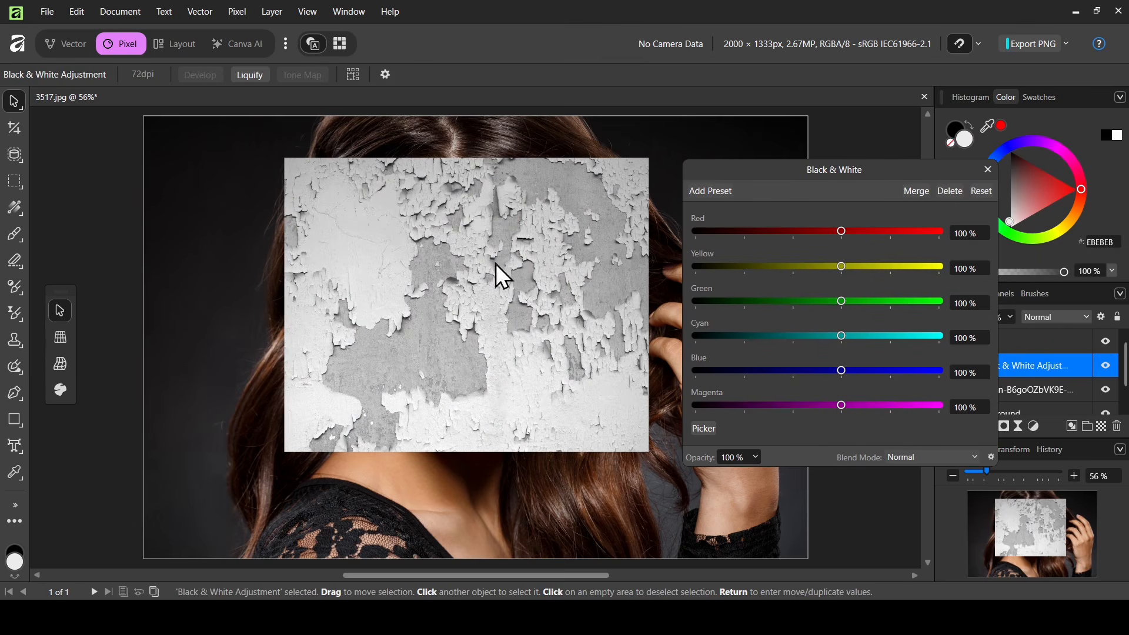
drag(845, 234, 791, 235)
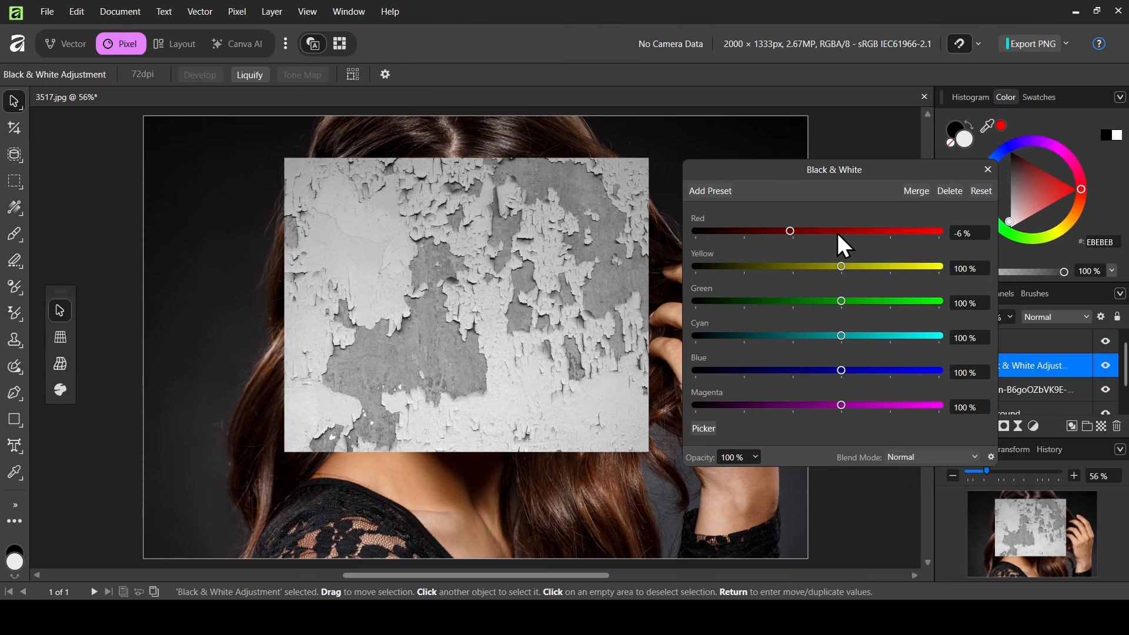
drag(790, 231, 760, 235)
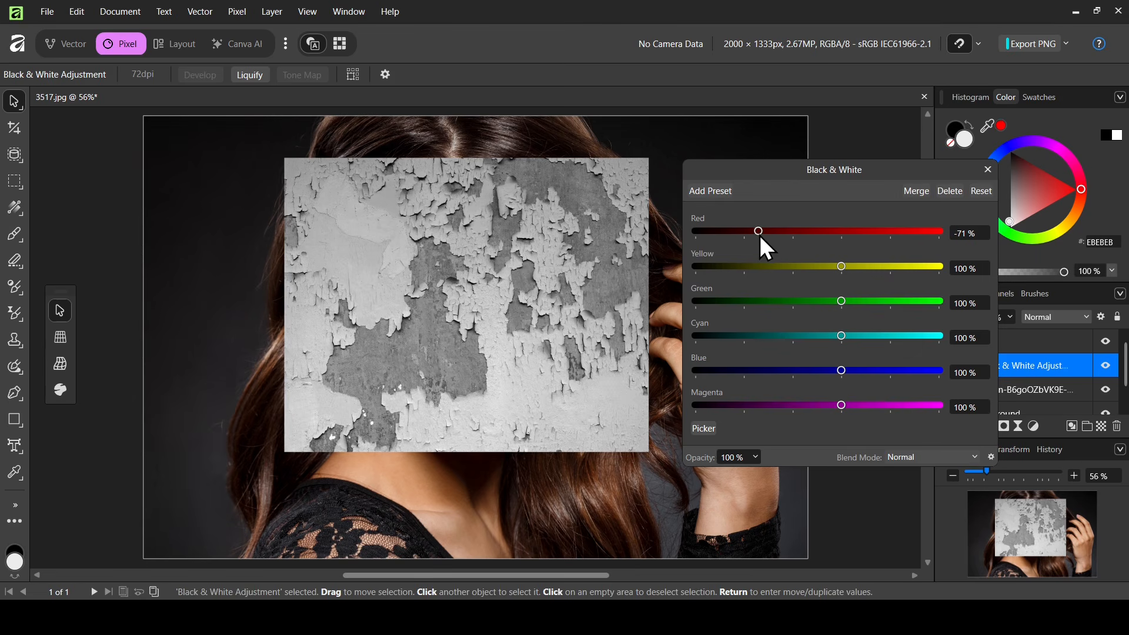
mouse_move(840, 267)
mouse_down()
mouse_move(867, 266)
mouse_move(819, 272)
mouse_move(837, 272)
mouse_up()
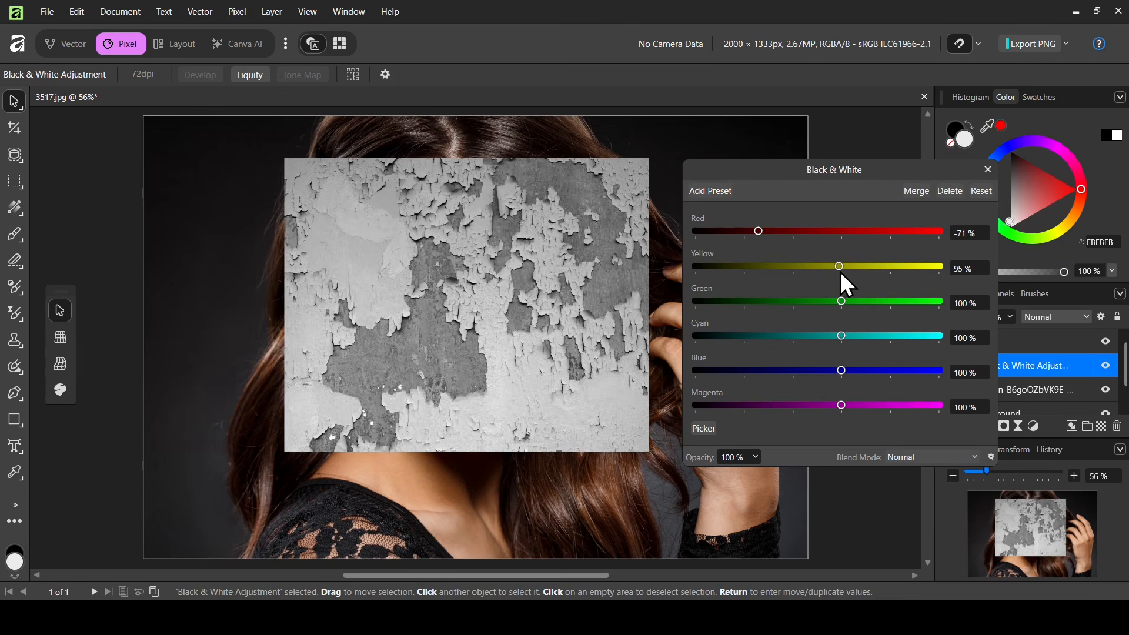
click(988, 171)
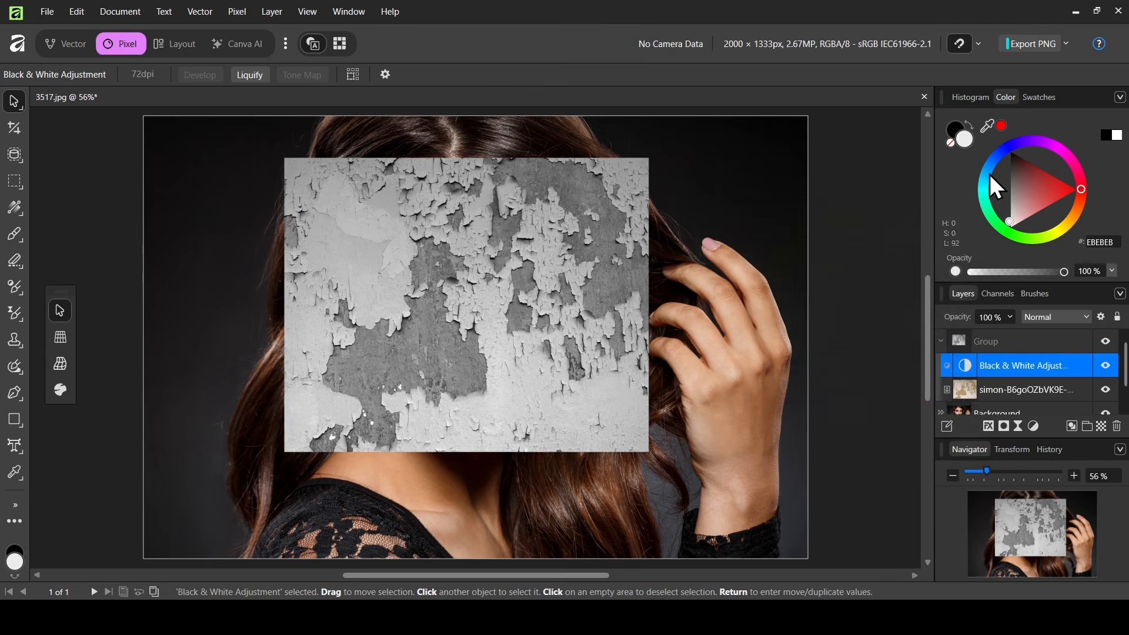
Step: Collapse the texture group and set its blend mode to Multiply
click(942, 341)
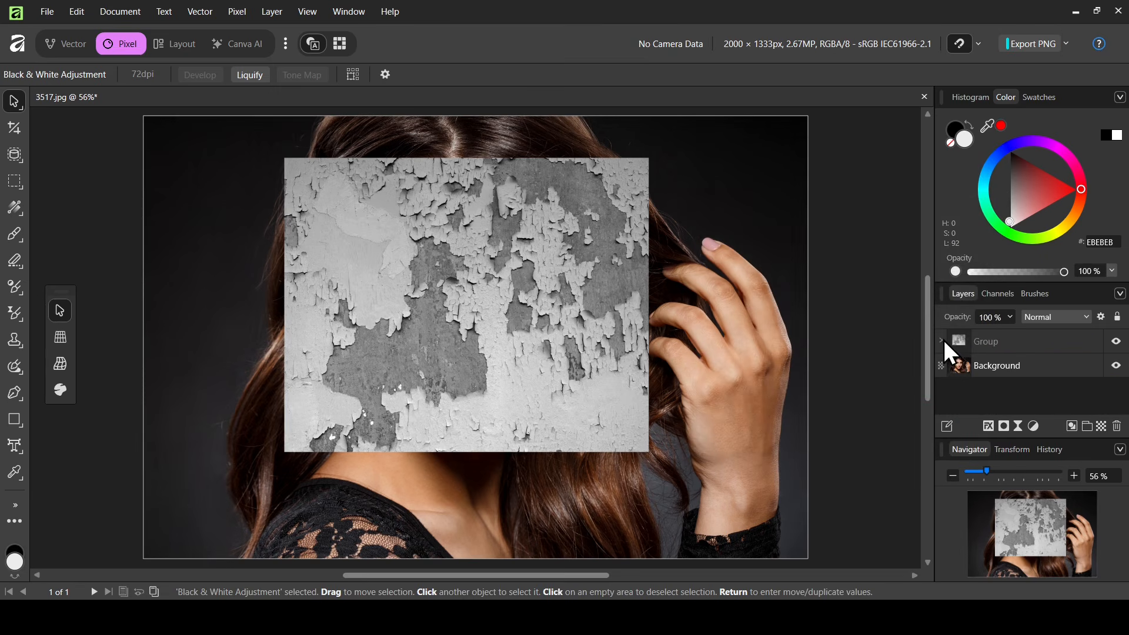
click(976, 342)
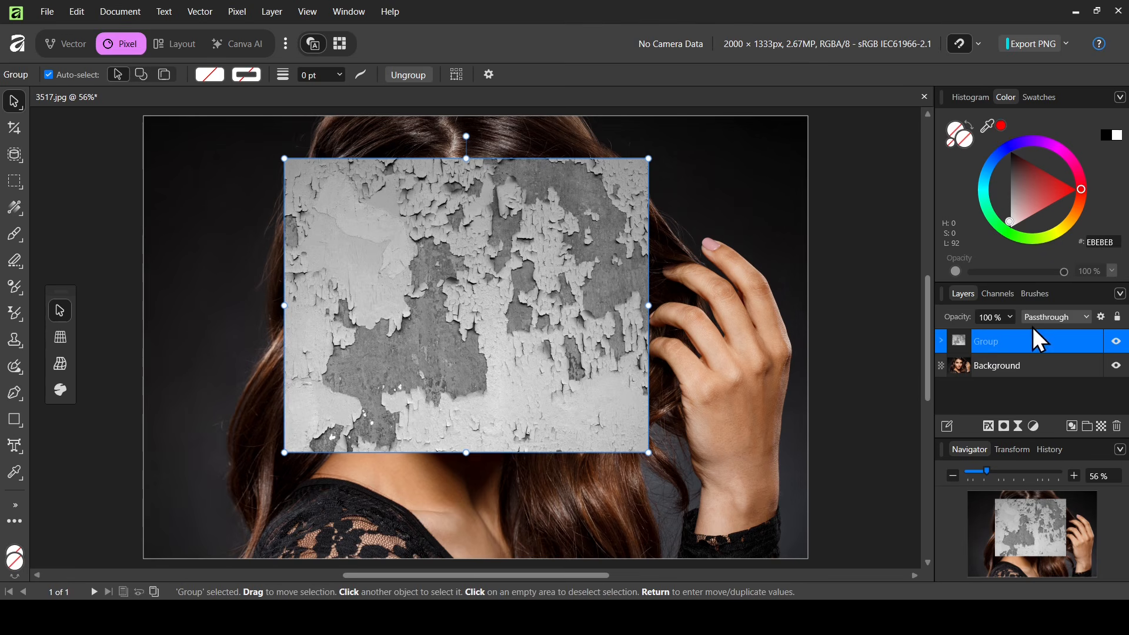
click(1065, 316)
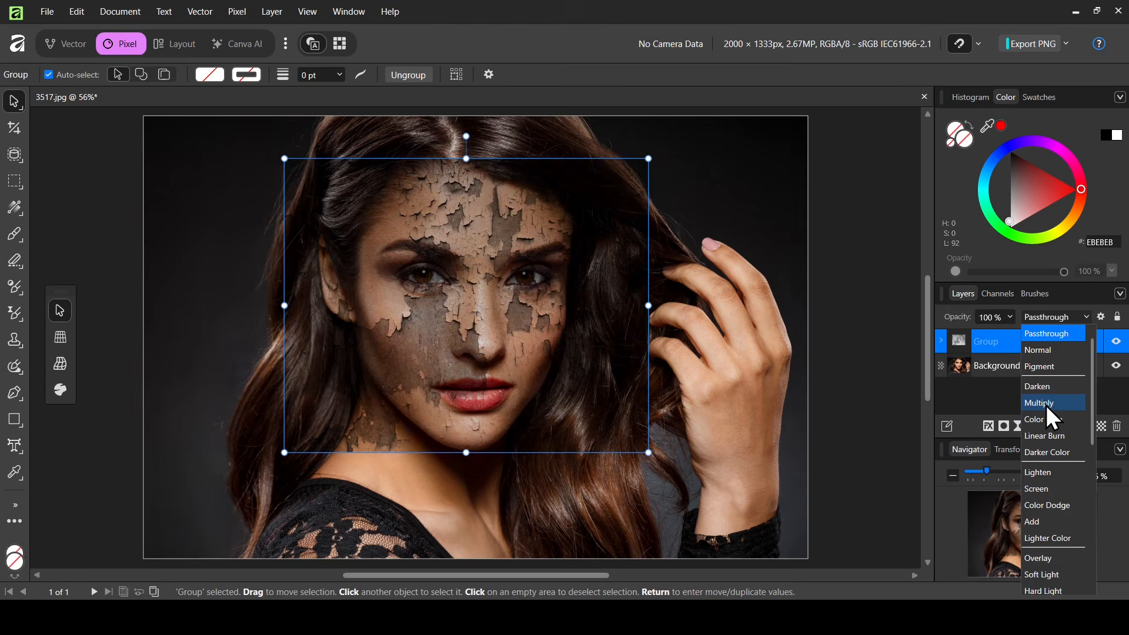
click(1045, 404)
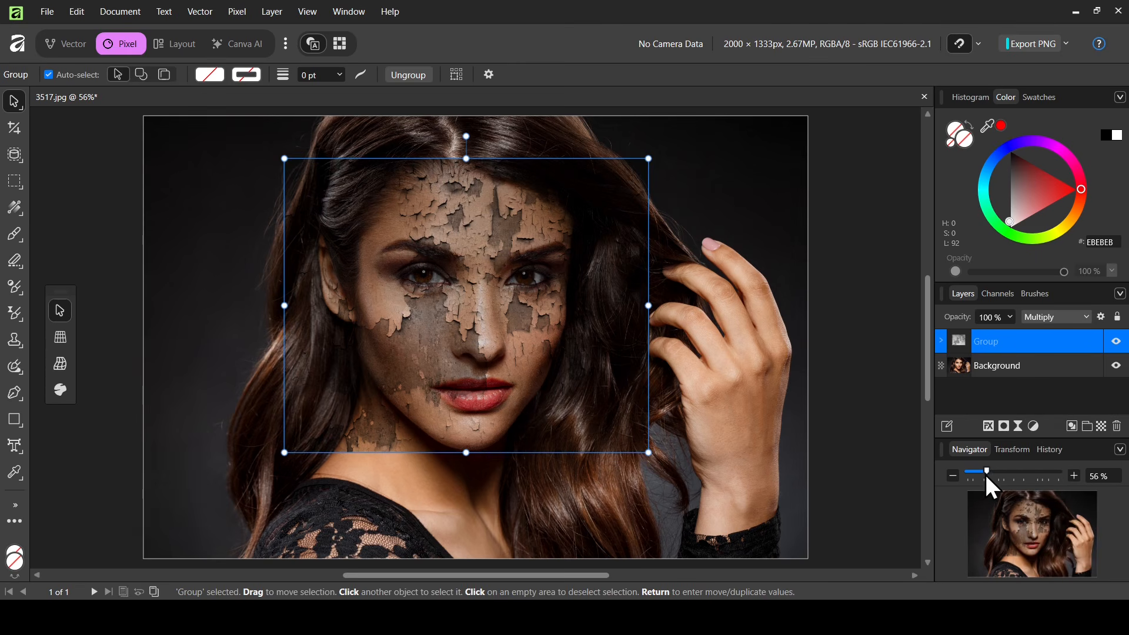
Step: Add a mask to the texture group and invert it to hide the whole texture
drag(985, 473, 997, 471)
scroll(926, 361, up, 3)
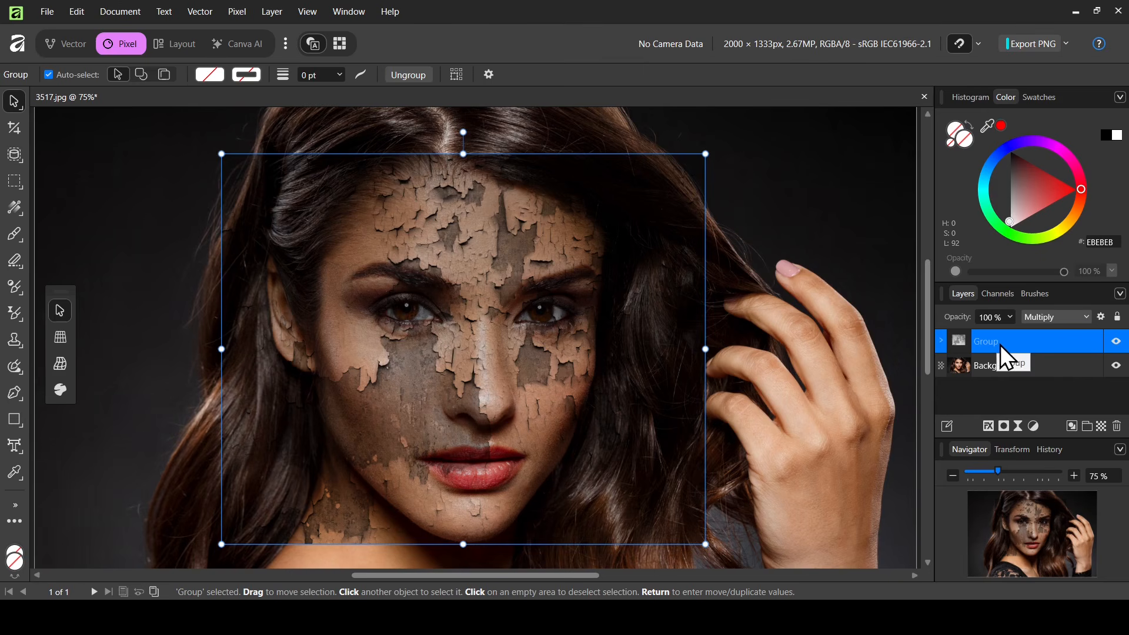
click(1003, 426)
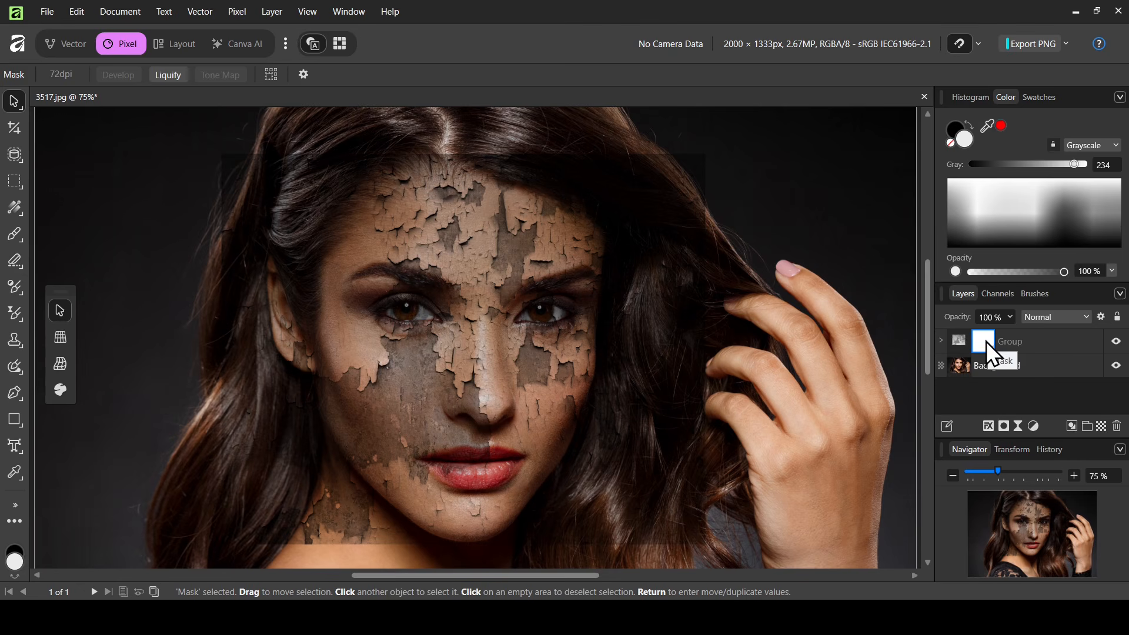
right_click(985, 342)
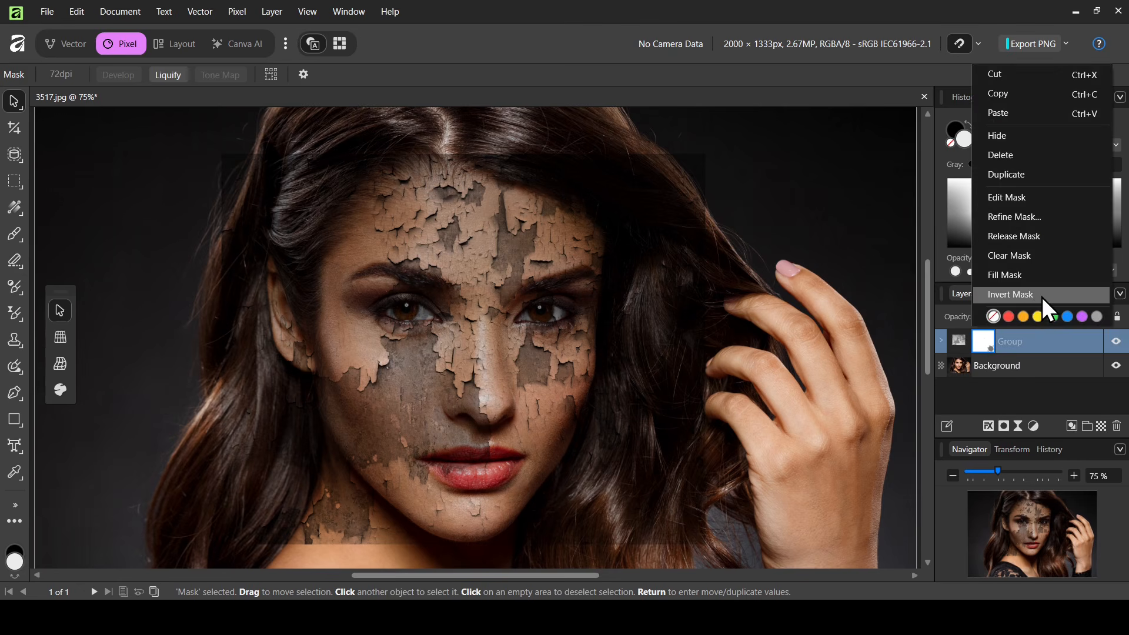
click(1042, 295)
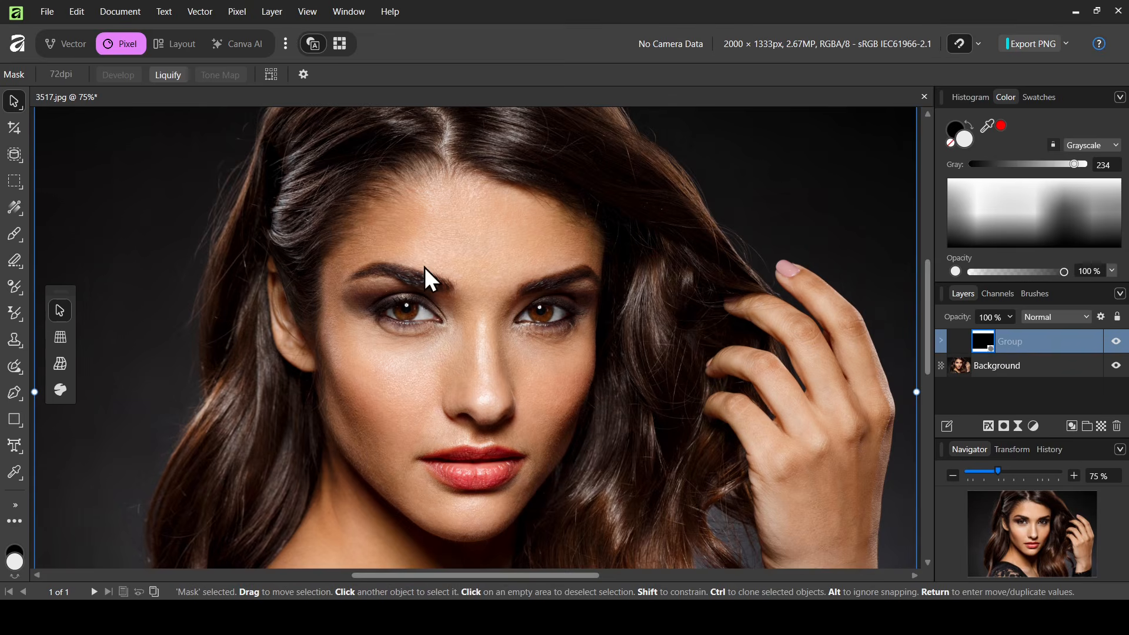
Step: Choose the Paint Brush Tool with the 128 px hard Round Brush from the Basic brush category
click(16, 237)
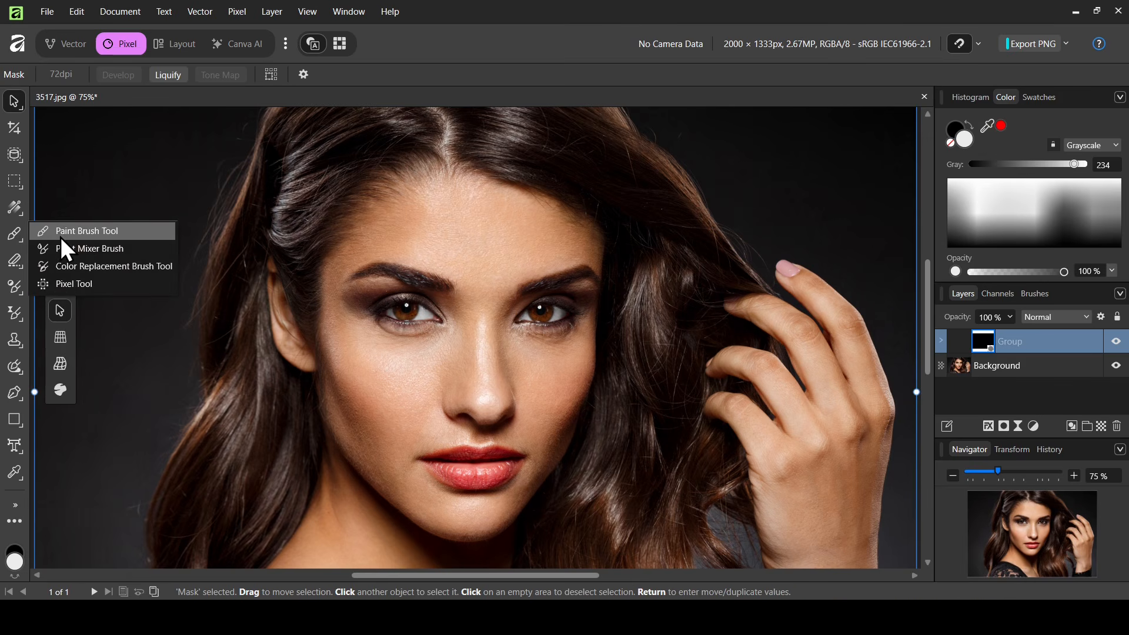
click(79, 234)
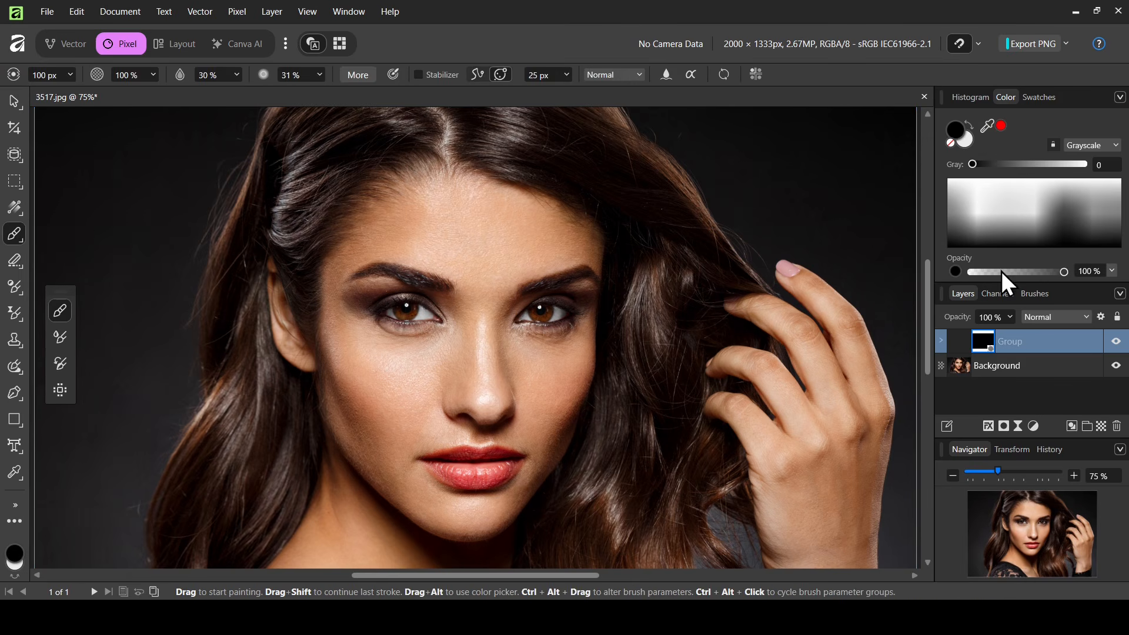
click(1040, 298)
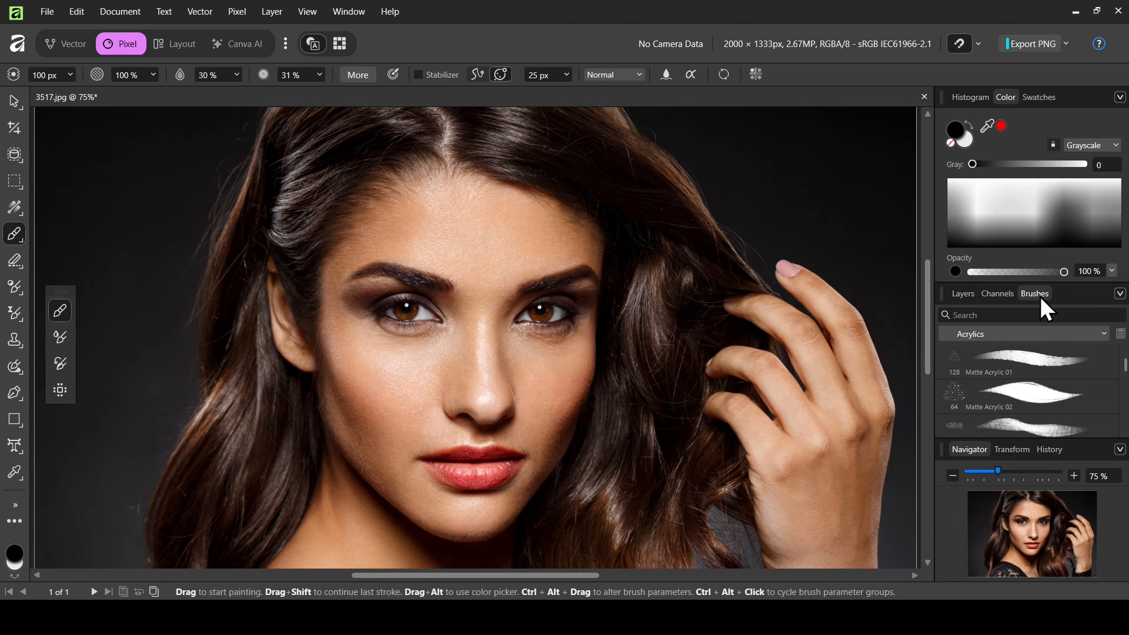
click(1003, 334)
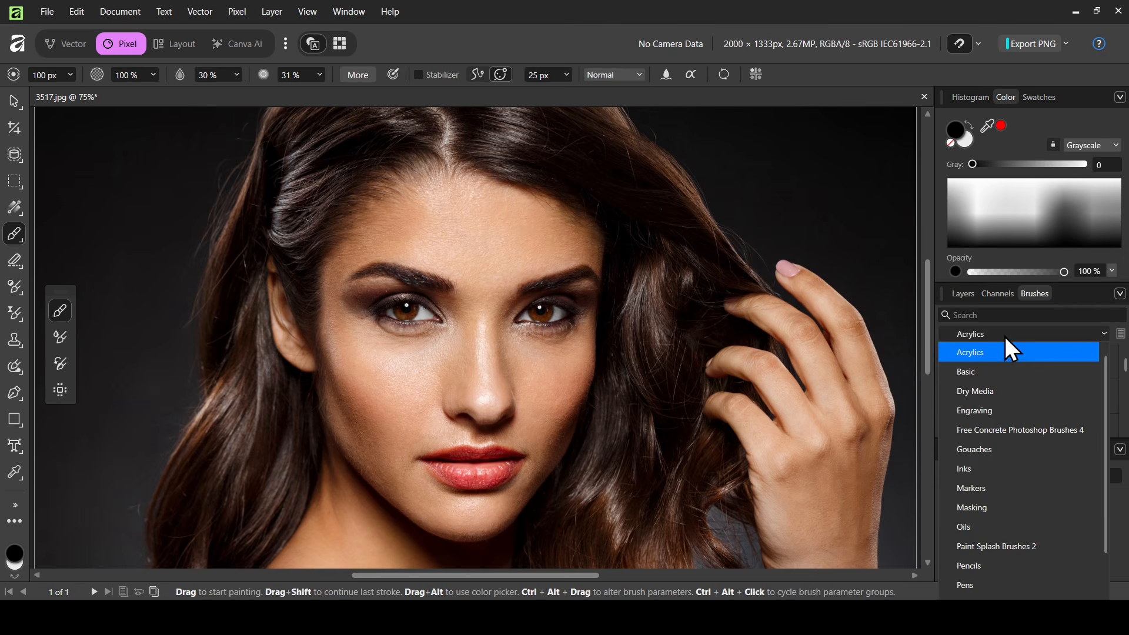
click(997, 376)
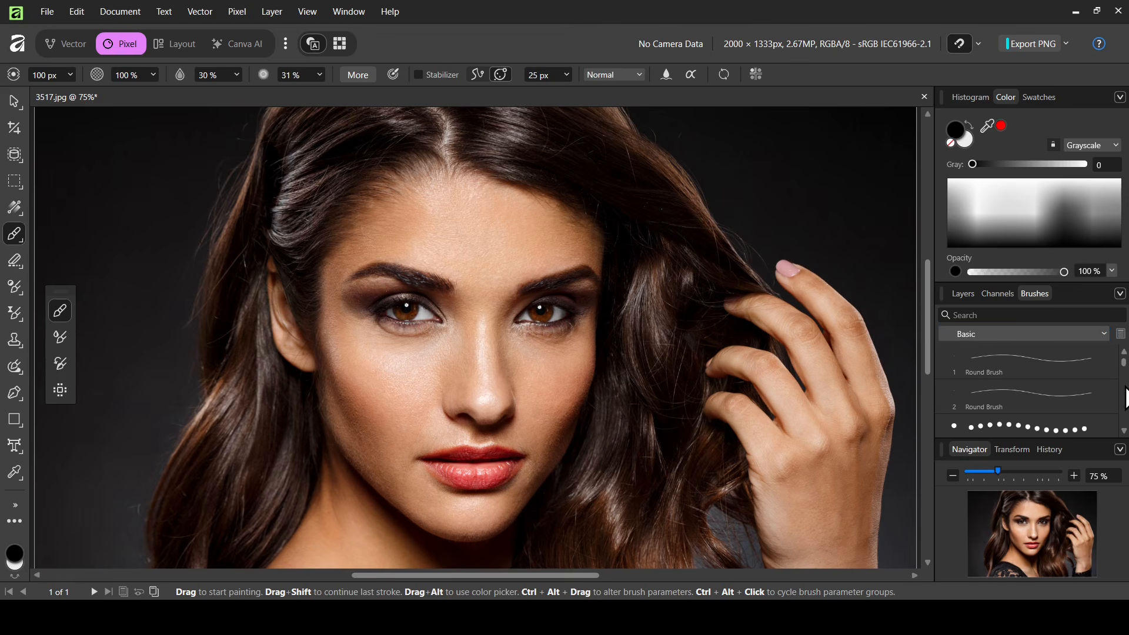
scroll(1125, 390, down, 3)
scroll(1125, 383, down, 3)
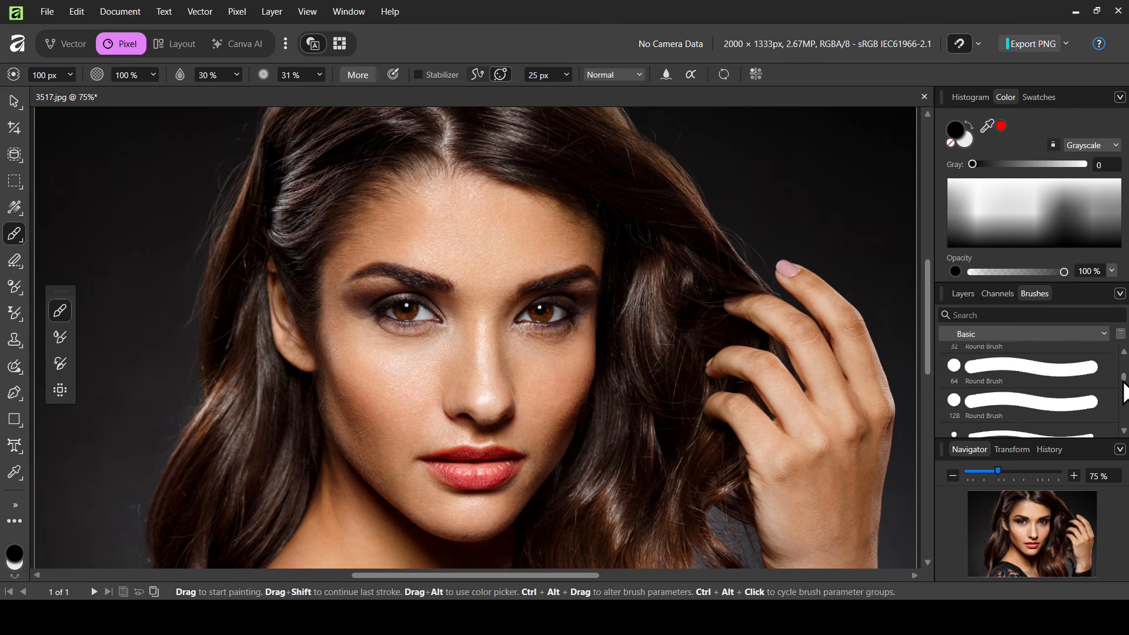
click(1029, 377)
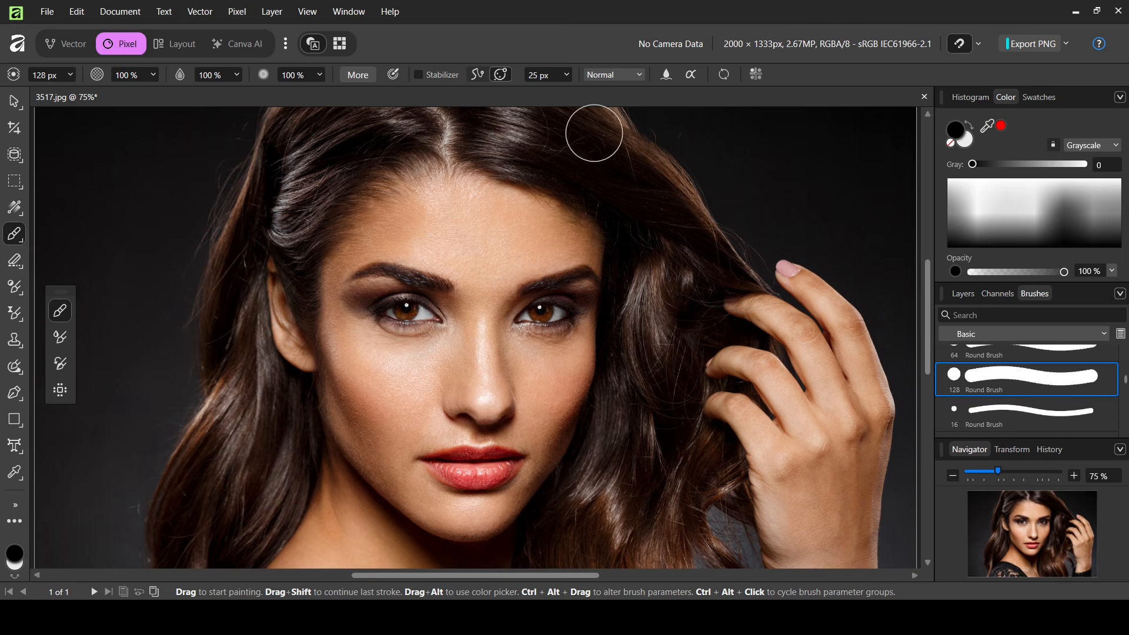
Step: Set the brush's flow to 45%, spacing to 1% and hardness to 23% for a soft, continuous stroke
click(359, 75)
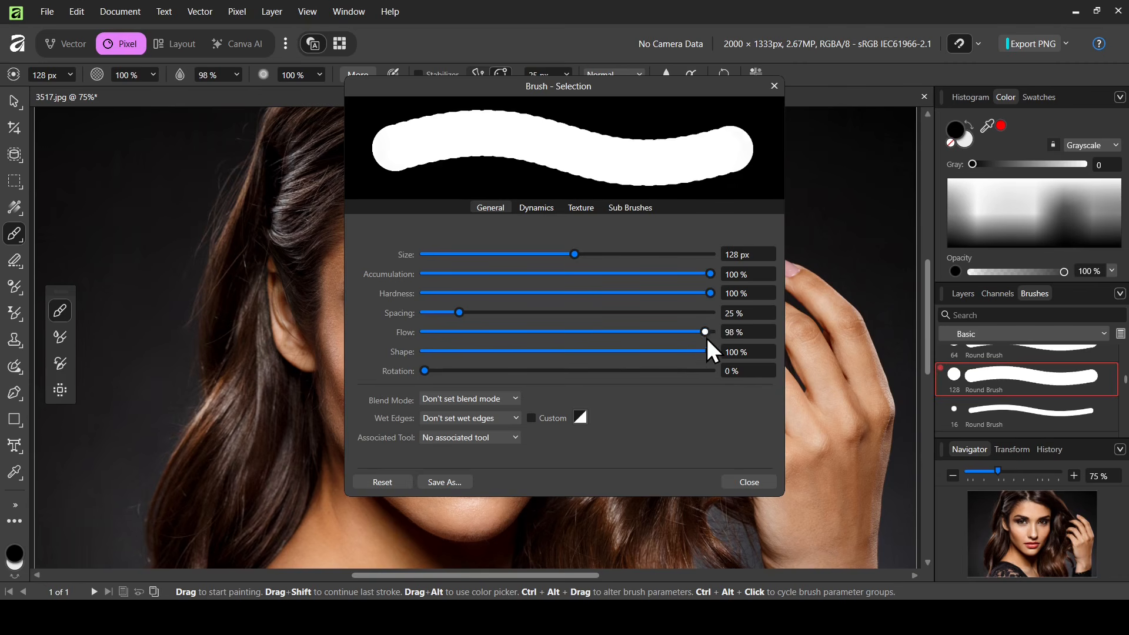
drag(706, 338, 554, 339)
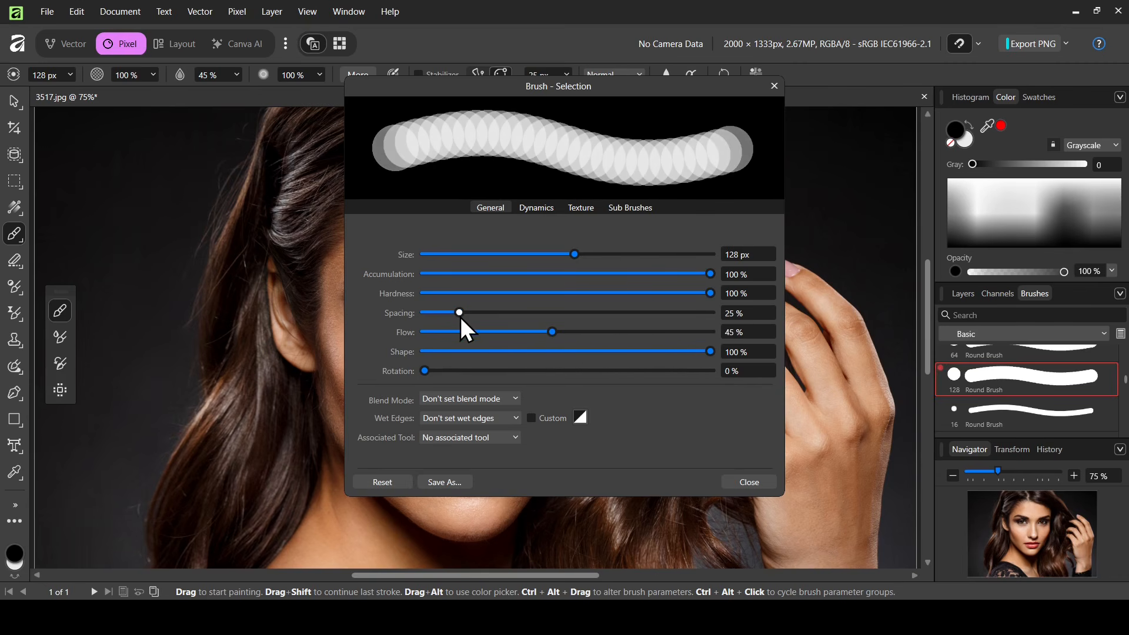
drag(460, 316, 377, 322)
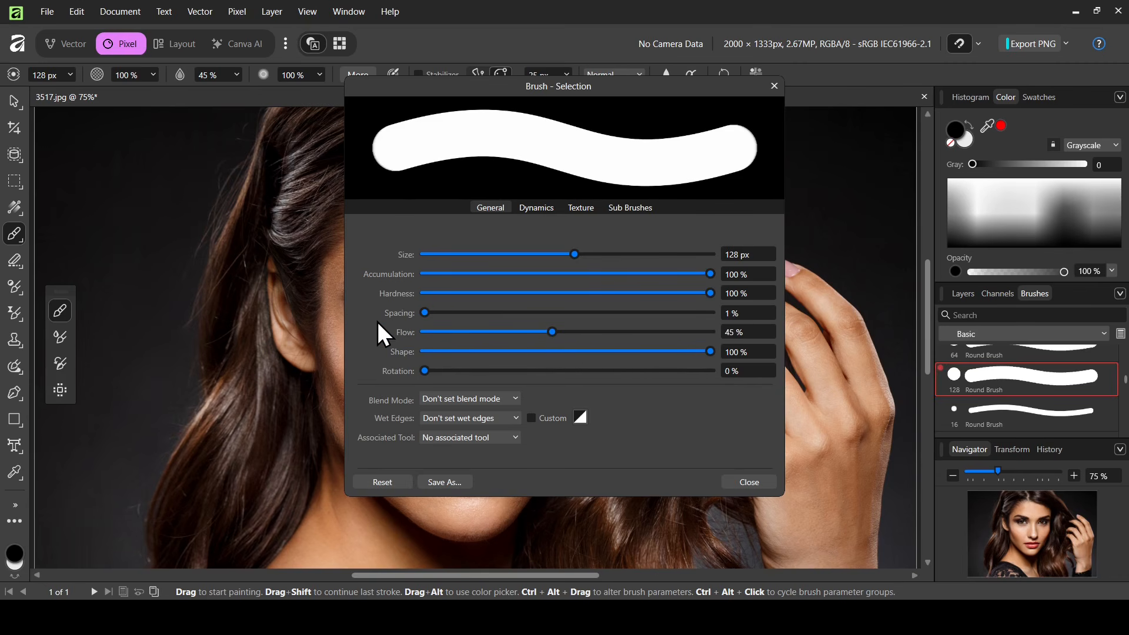
drag(710, 292, 491, 296)
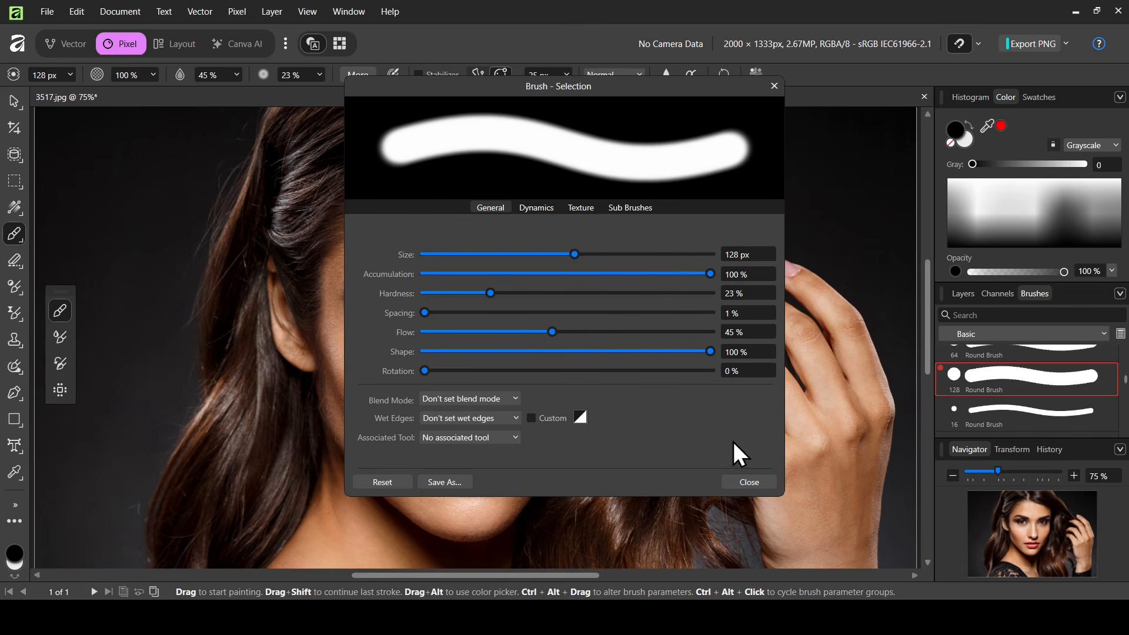
click(748, 482)
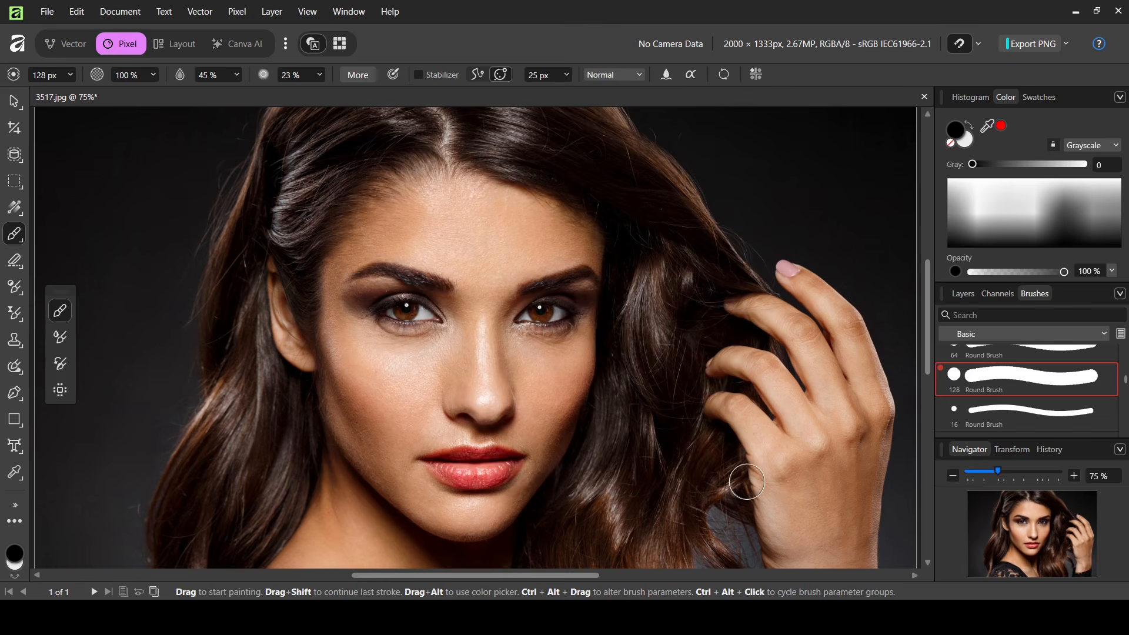
Step: Paint the group's mask white over the forehead, nose and image-left cheek to reveal the peeling texture there
click(963, 293)
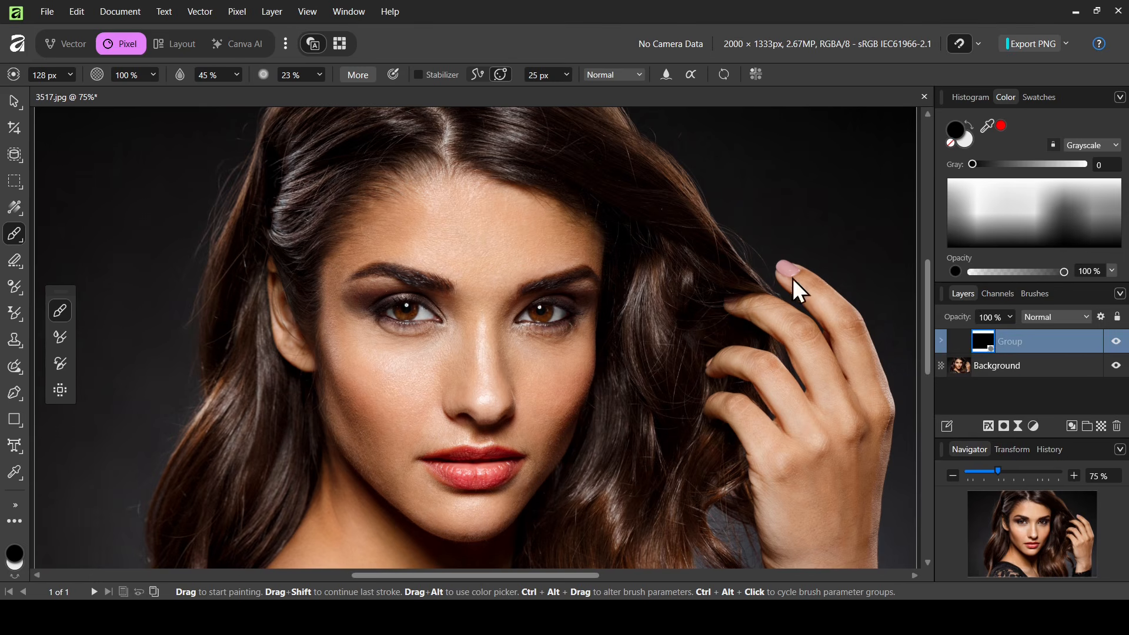
click(1009, 206)
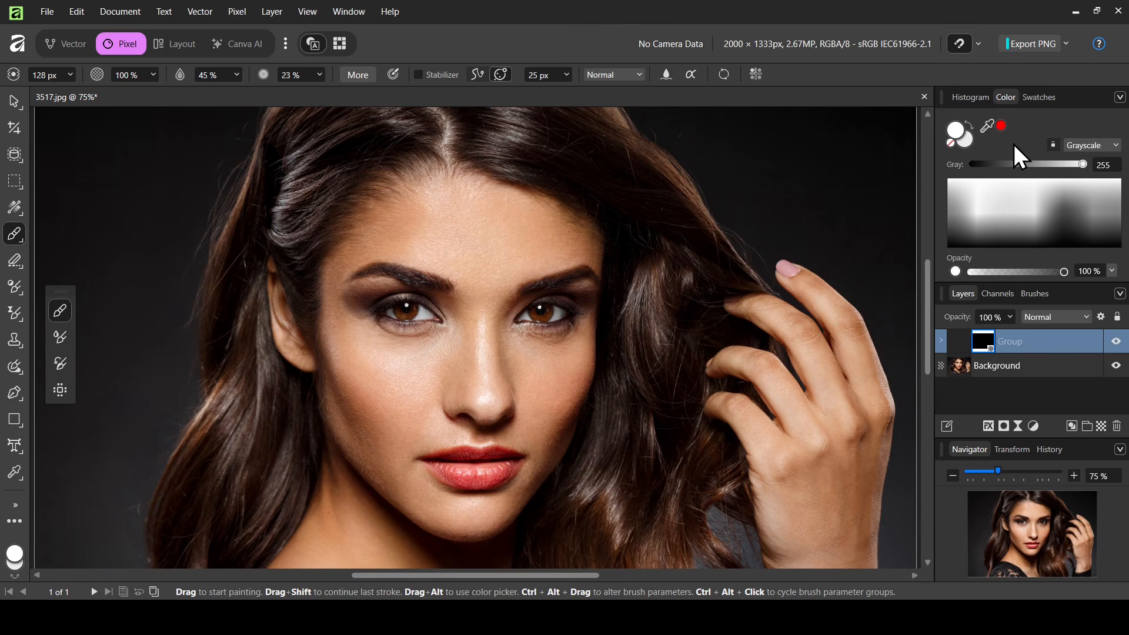
mouse_move(525, 223)
mouse_down()
mouse_move(458, 221)
mouse_move(512, 223)
mouse_move(449, 204)
mouse_move(401, 222)
mouse_move(450, 211)
mouse_move(466, 236)
mouse_move(479, 278)
mouse_move(469, 388)
mouse_move(417, 387)
mouse_move(460, 354)
mouse_move(403, 360)
mouse_move(366, 345)
mouse_move(467, 356)
mouse_up()
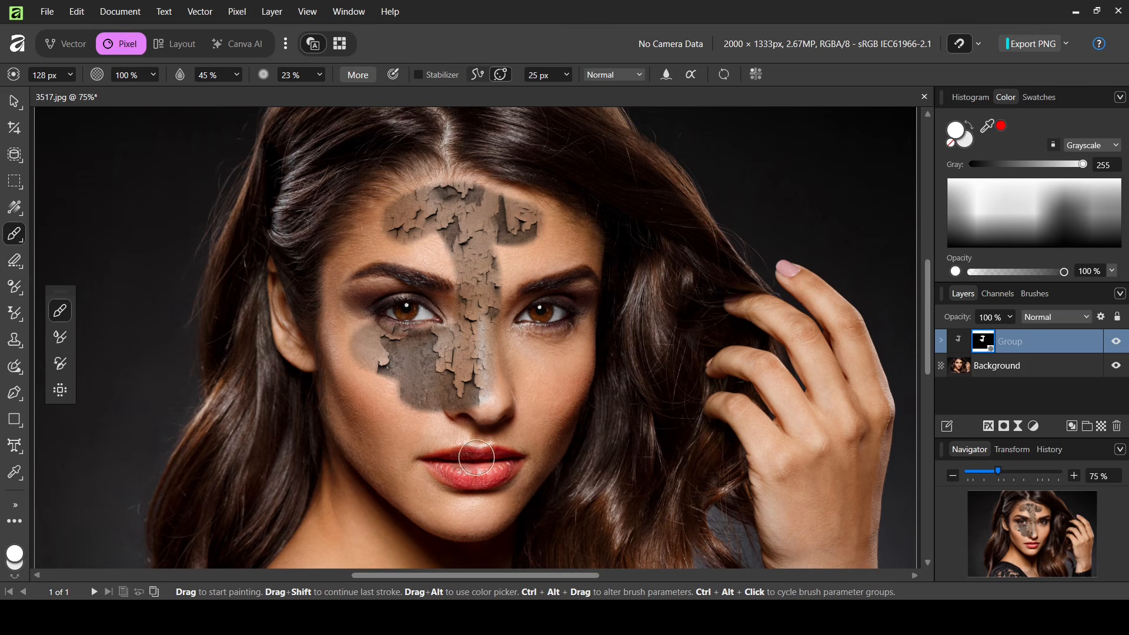
mouse_move(474, 276)
mouse_down()
mouse_move(551, 250)
mouse_move(536, 229)
mouse_move(482, 206)
mouse_move(385, 225)
mouse_move(393, 243)
mouse_move(471, 248)
mouse_move(434, 252)
mouse_move(466, 288)
mouse_move(389, 259)
mouse_move(413, 254)
mouse_move(400, 263)
mouse_move(442, 272)
mouse_move(357, 252)
mouse_move(335, 292)
mouse_move(347, 401)
mouse_move(399, 461)
mouse_move(367, 400)
mouse_move(383, 381)
mouse_move(419, 416)
mouse_move(406, 419)
mouse_move(455, 489)
mouse_up()
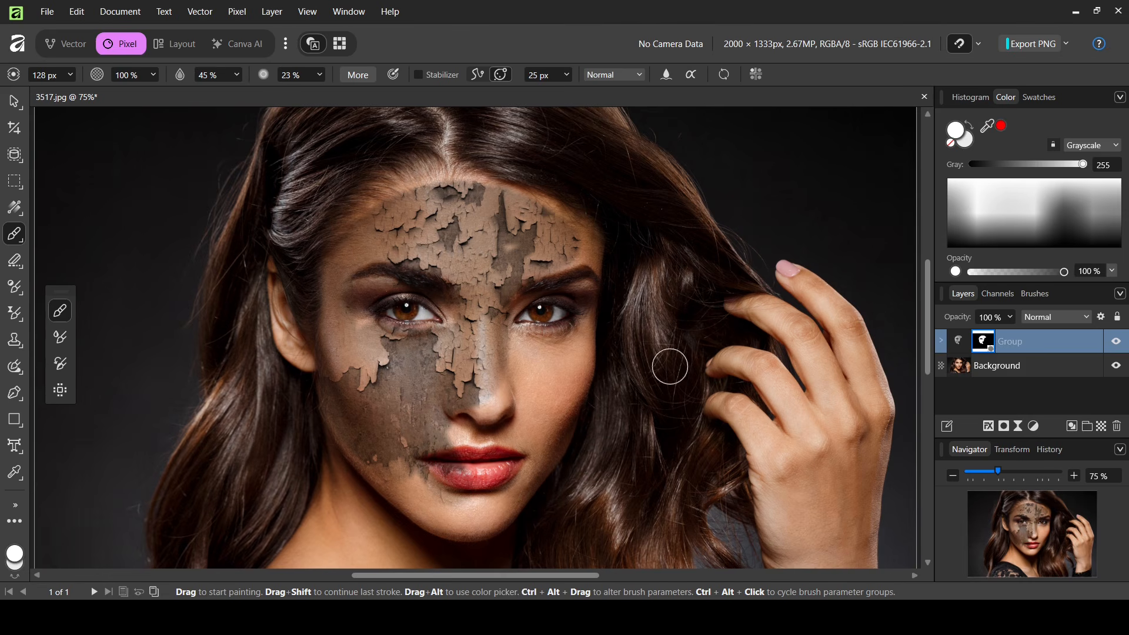
Step: Paint the mask black over the lips to clear the texture, and white over the nose, image-right cheek and chin to reveal it
key(d)
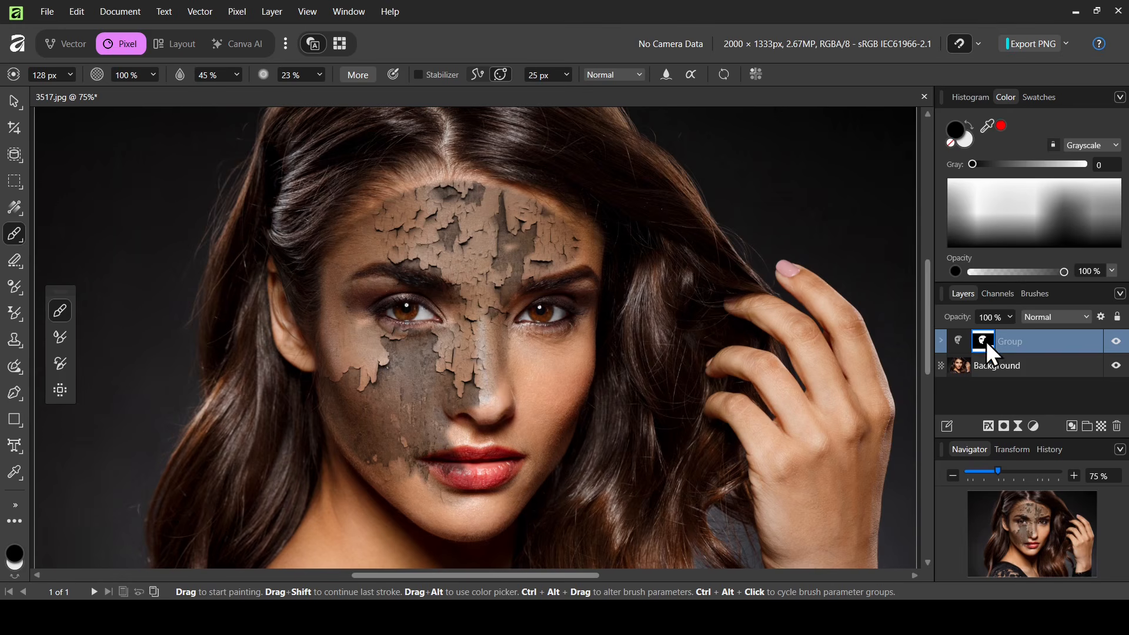
mouse_move(464, 420)
mouse_down()
mouse_move(450, 467)
mouse_move(461, 493)
mouse_move(436, 501)
mouse_move(457, 472)
mouse_up()
drag(448, 469, 450, 469)
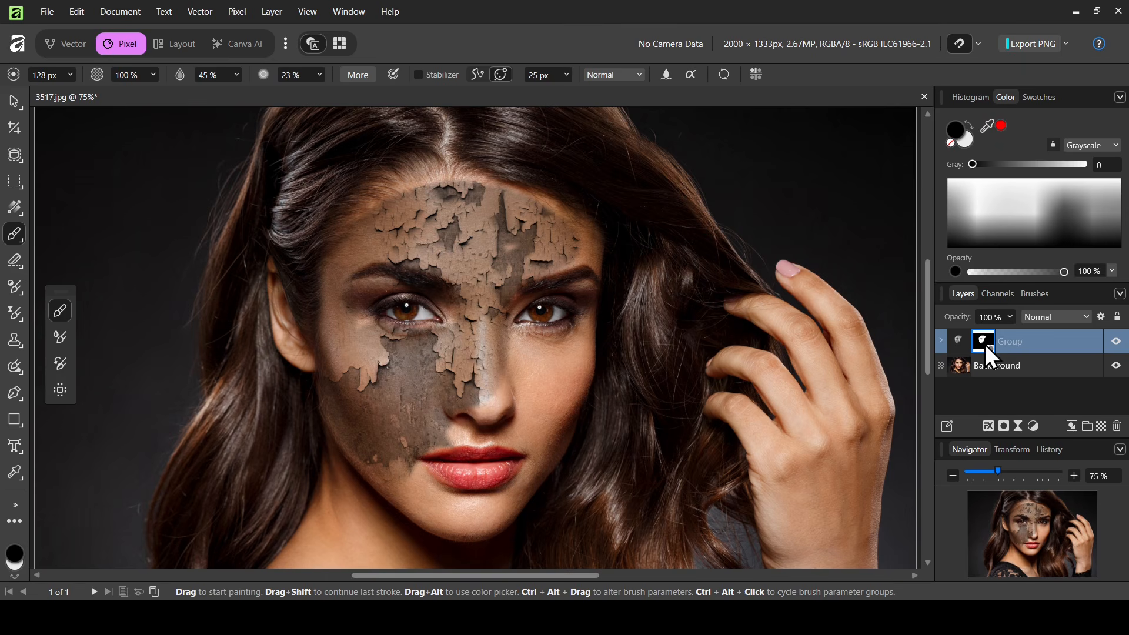
click(1014, 182)
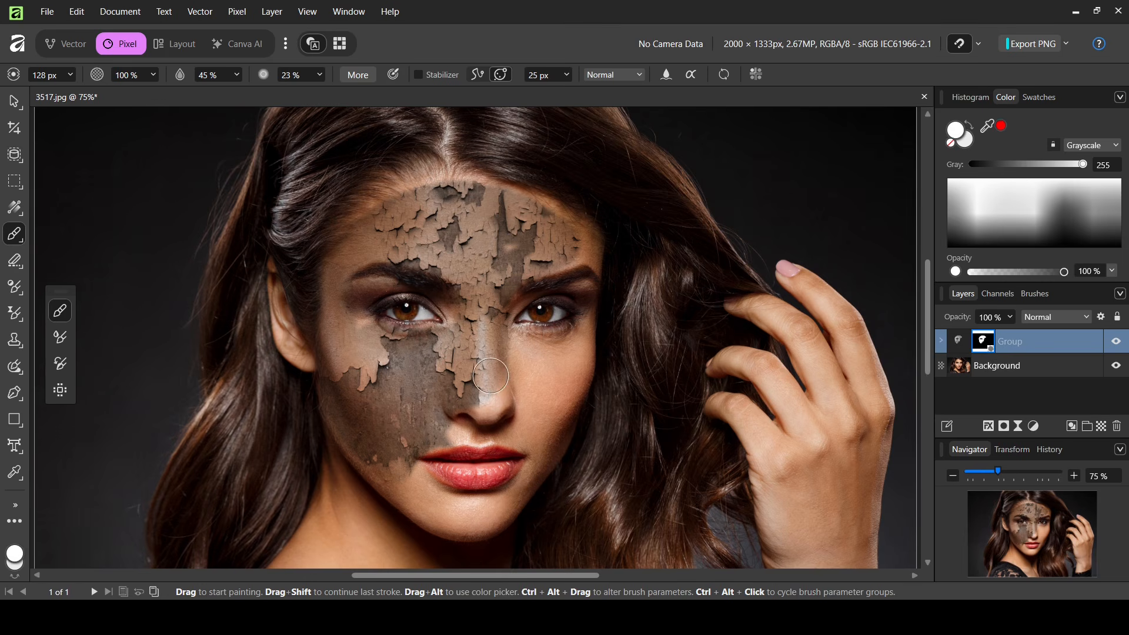
mouse_move(472, 397)
mouse_down()
mouse_move(509, 392)
mouse_move(462, 425)
mouse_move(521, 408)
mouse_move(500, 359)
mouse_move(558, 359)
mouse_move(565, 417)
mouse_move(450, 514)
mouse_move(396, 468)
mouse_move(378, 471)
mouse_up()
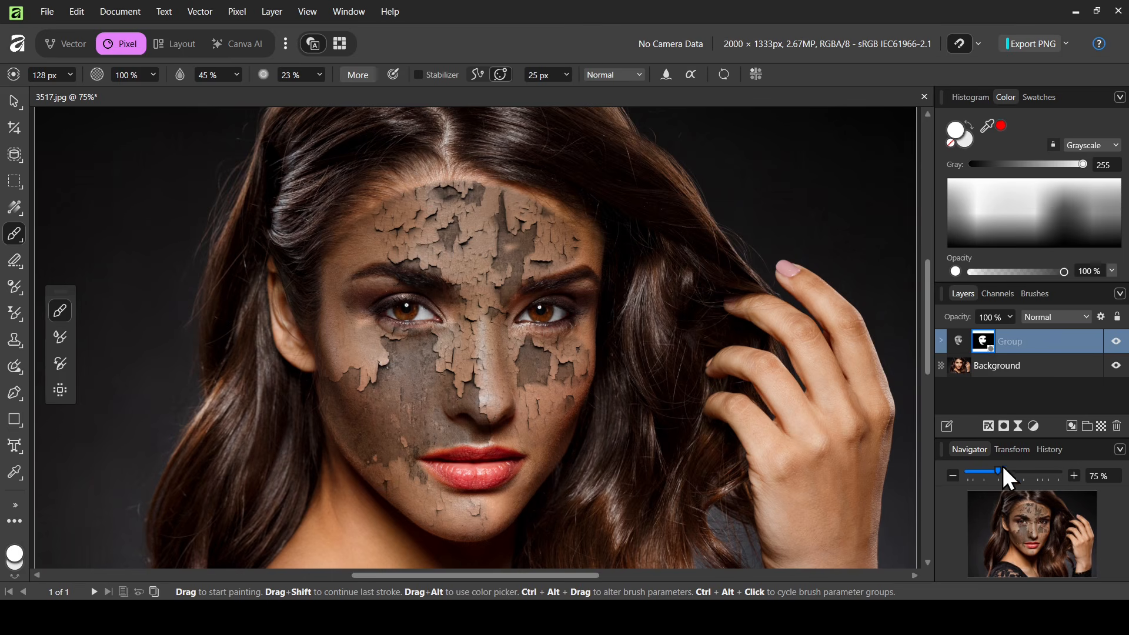
Step: Set the brush size to 50 px and paint the mask white around the inner eye area and image-right temple
drag(1021, 476, 1029, 475)
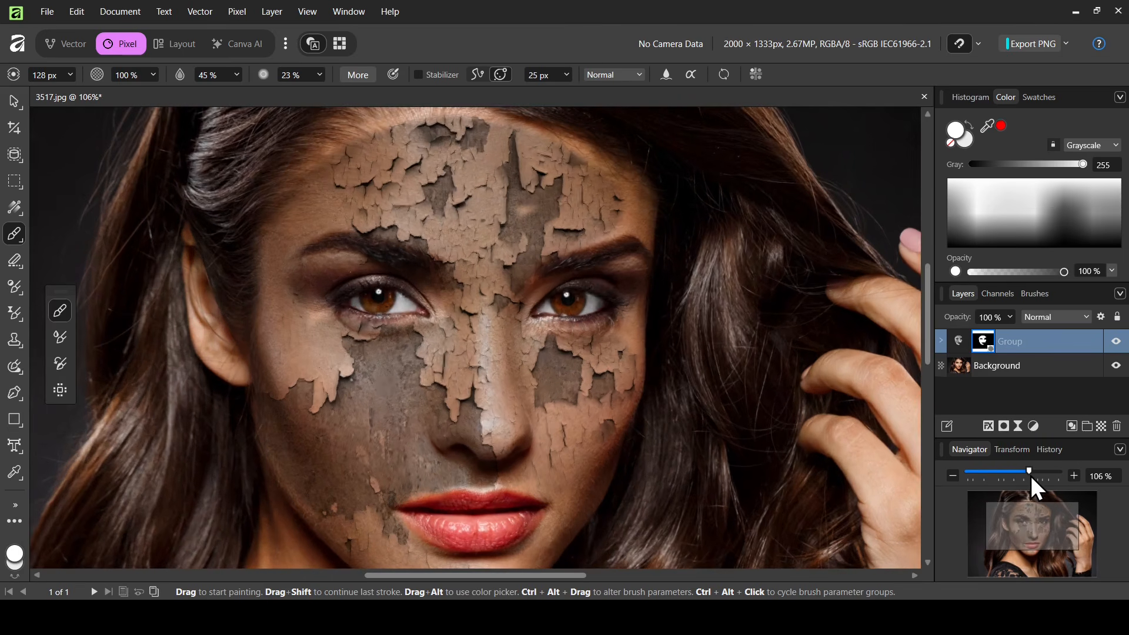
click(42, 75)
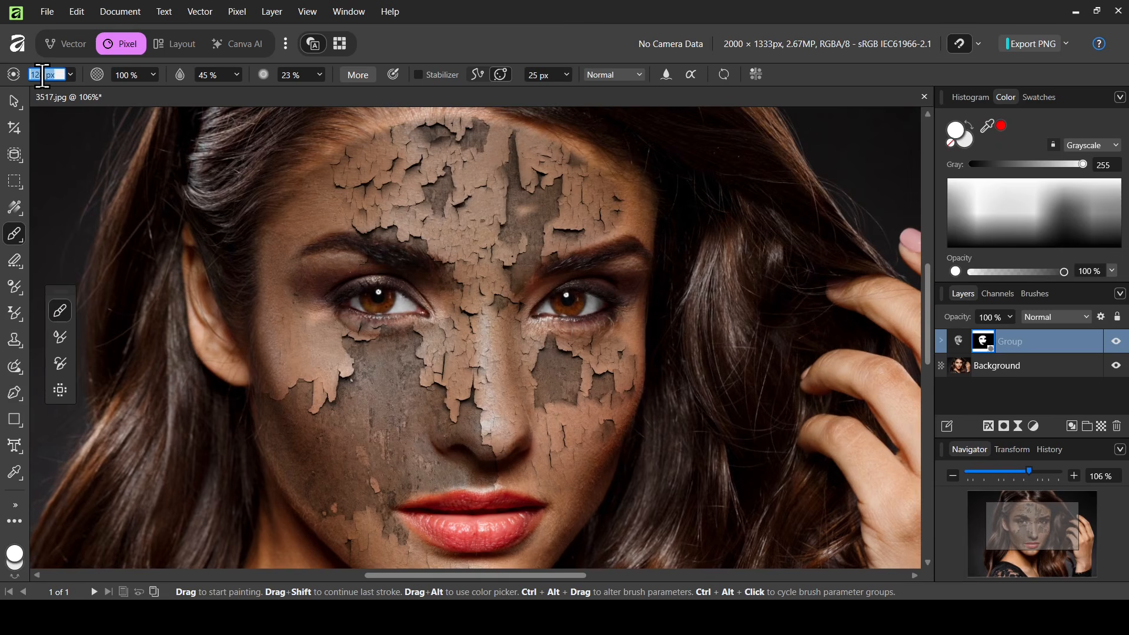
text(50)
key(Return)
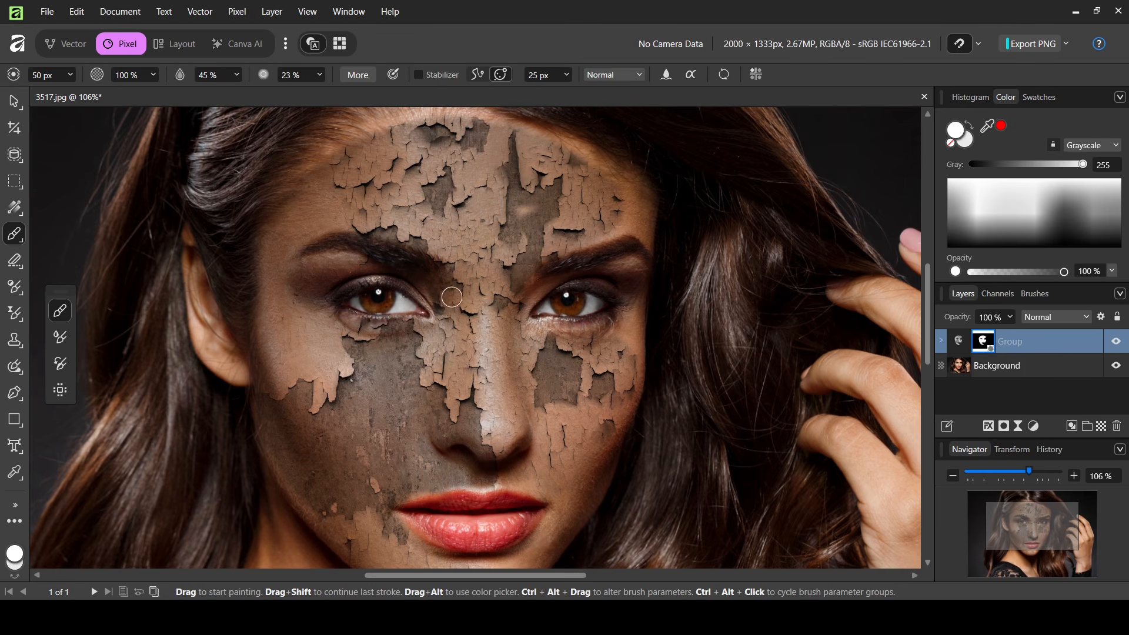
mouse_move(492, 316)
mouse_down()
mouse_move(517, 309)
mouse_move(499, 332)
mouse_move(567, 336)
mouse_move(580, 348)
mouse_move(553, 332)
mouse_move(630, 328)
mouse_move(634, 235)
mouse_move(586, 256)
mouse_move(637, 220)
mouse_move(634, 184)
mouse_move(600, 166)
mouse_up()
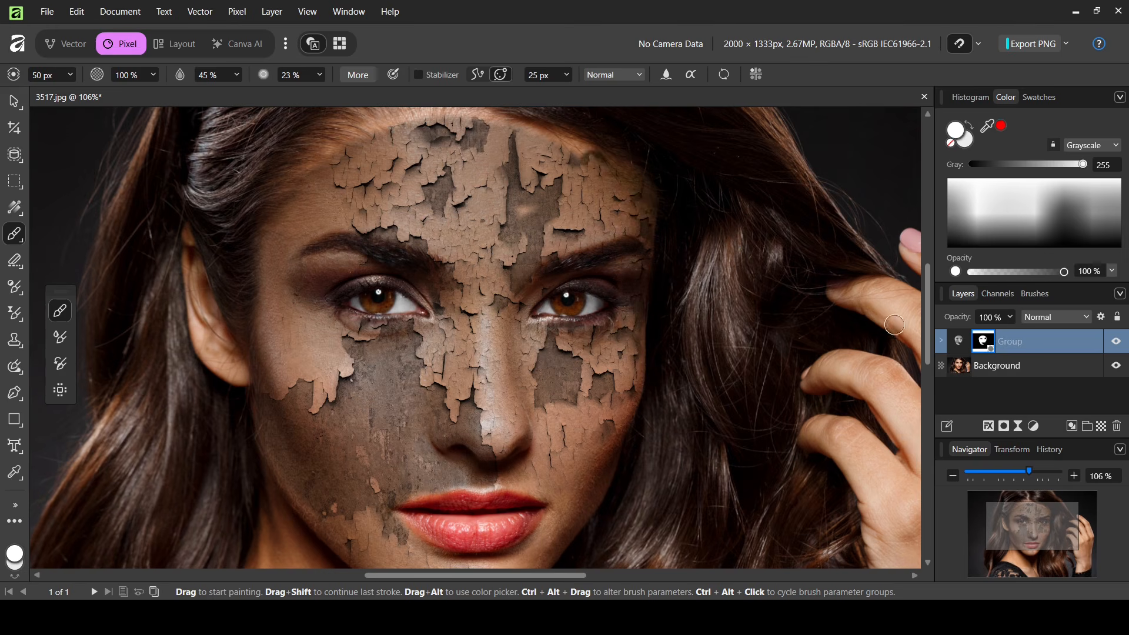
Step: Paint the mask white around the mouth, along the jaw and chin, and across the upper forehead to extend the texture
scroll(893, 324, down, 3)
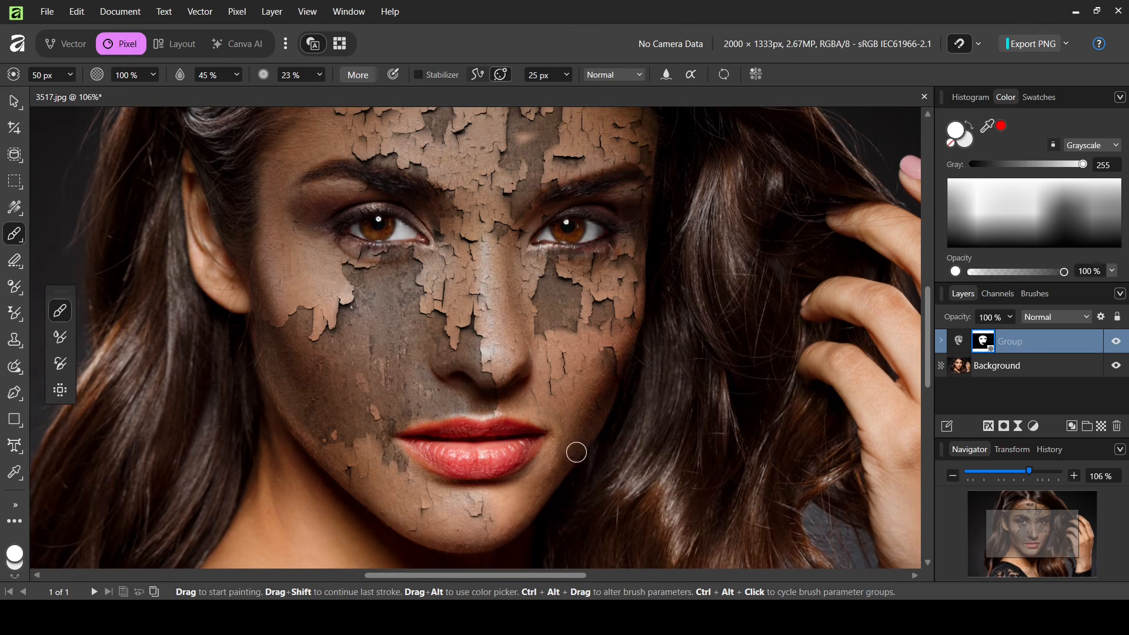
mouse_move(530, 405)
mouse_down()
mouse_move(555, 419)
mouse_move(512, 403)
mouse_move(406, 421)
mouse_up()
drag(509, 498, 467, 504)
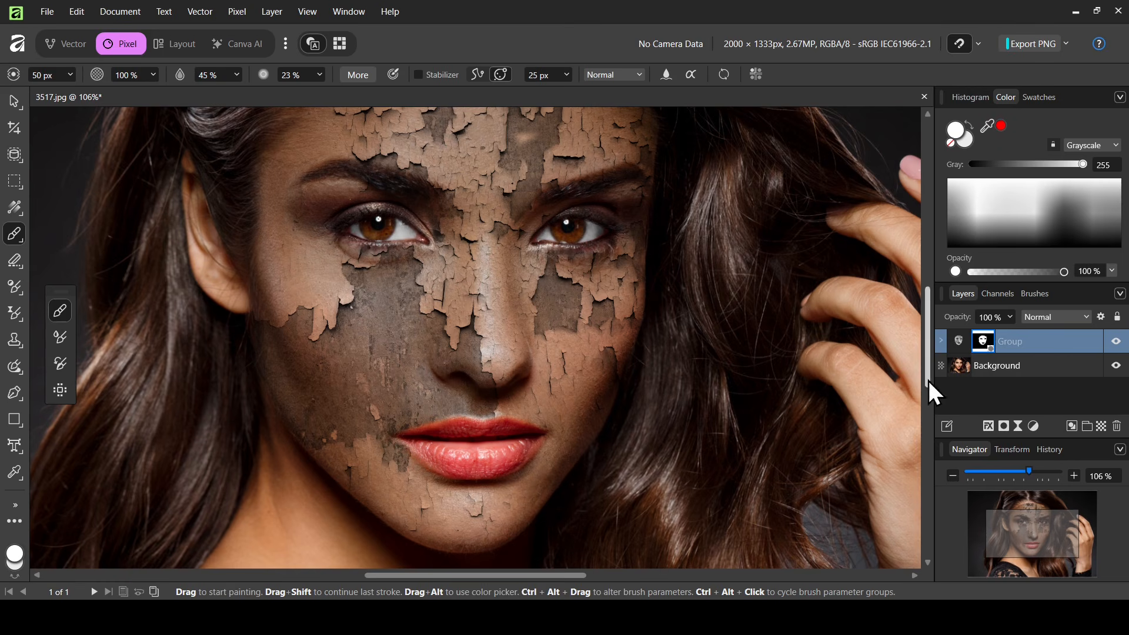
scroll(928, 337, up, 3)
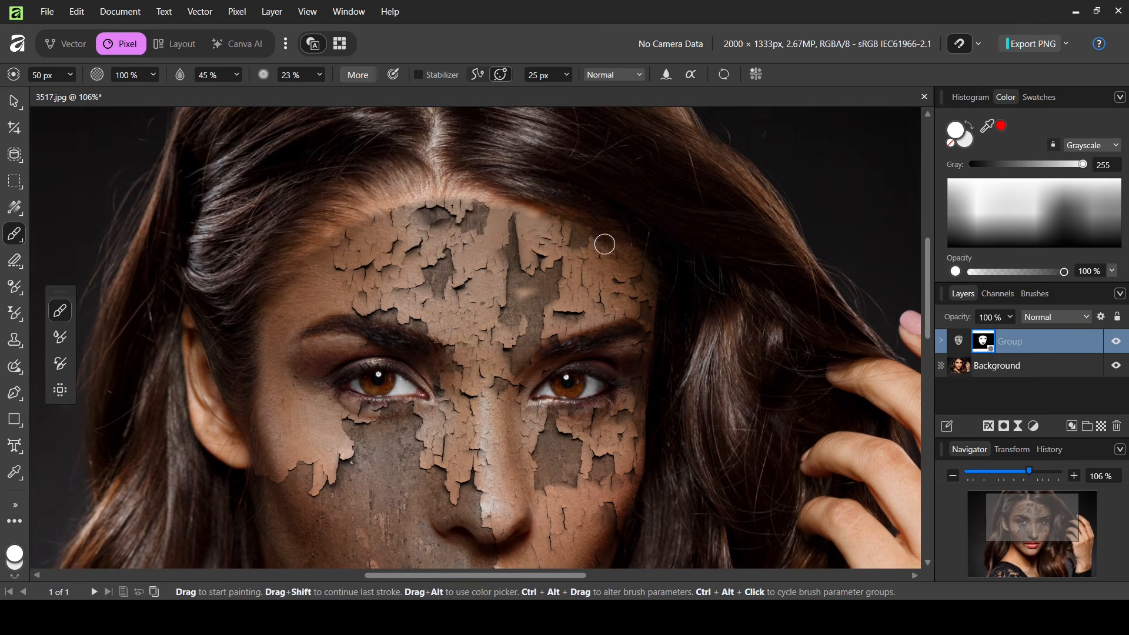
mouse_move(604, 243)
mouse_down()
mouse_move(470, 195)
mouse_move(377, 204)
mouse_move(313, 244)
mouse_move(332, 214)
mouse_up()
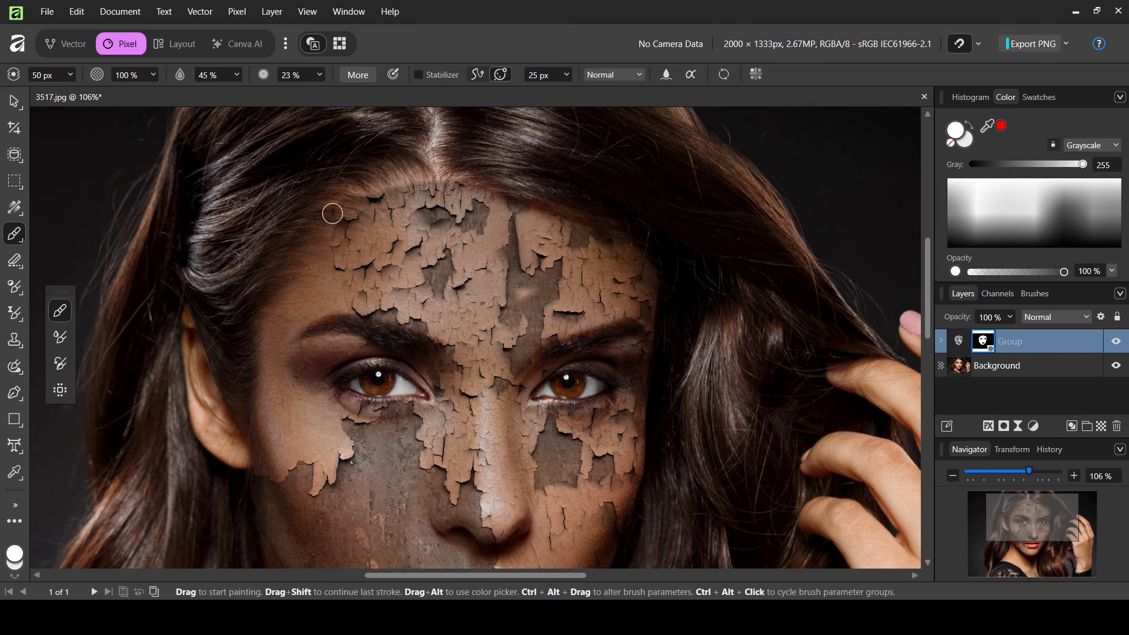
Step: Set the brush flow and hardness to 20% and softly paint the texture in along the hairline and around the image-right brow
click(206, 72)
text(20)
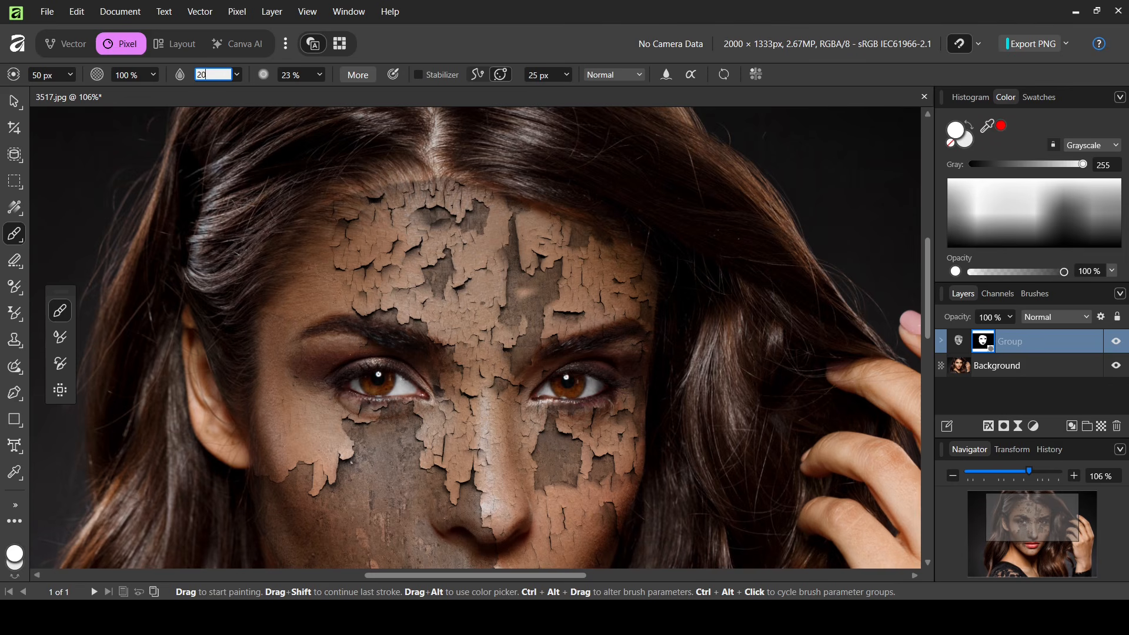
click(312, 75)
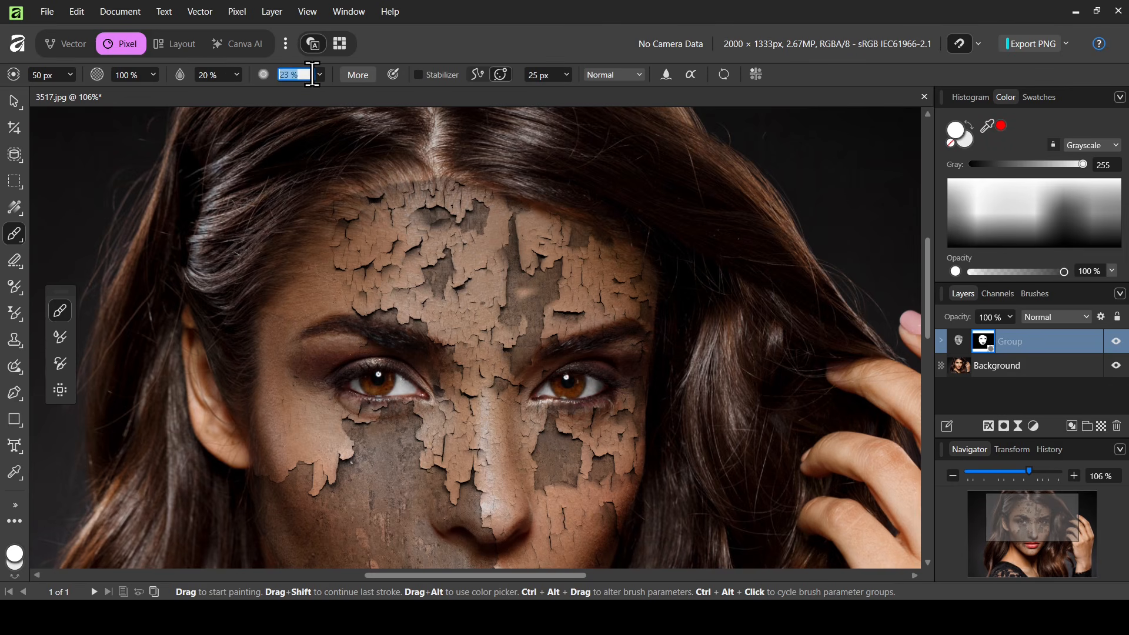
text(20)
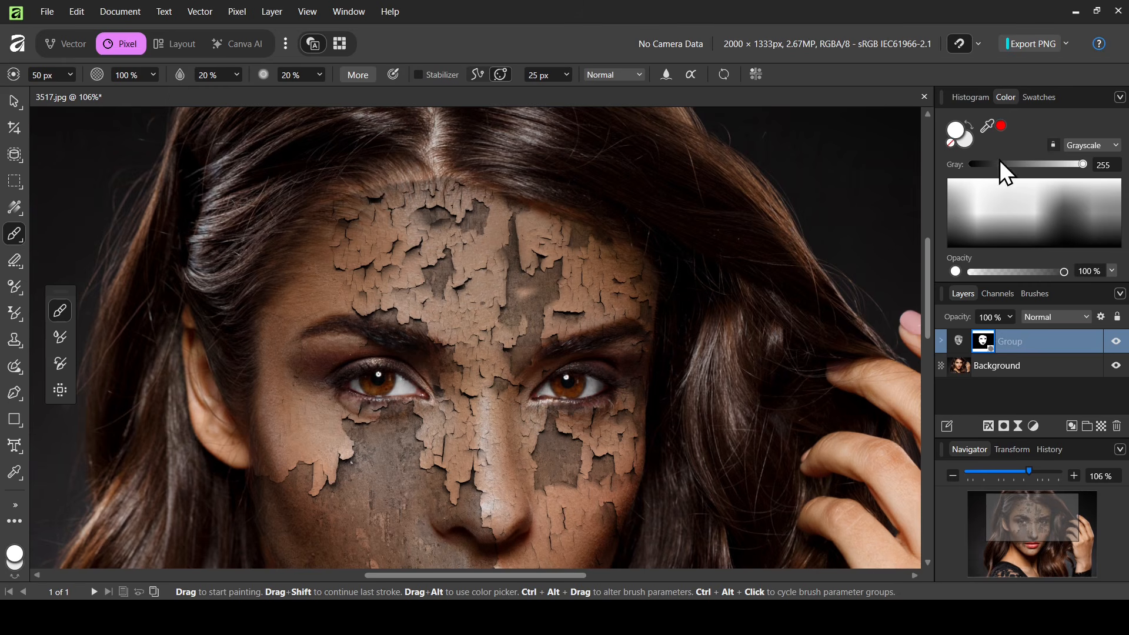
mouse_move(470, 181)
mouse_down()
mouse_move(400, 184)
mouse_move(324, 214)
mouse_move(413, 177)
mouse_move(450, 176)
mouse_move(335, 204)
mouse_up()
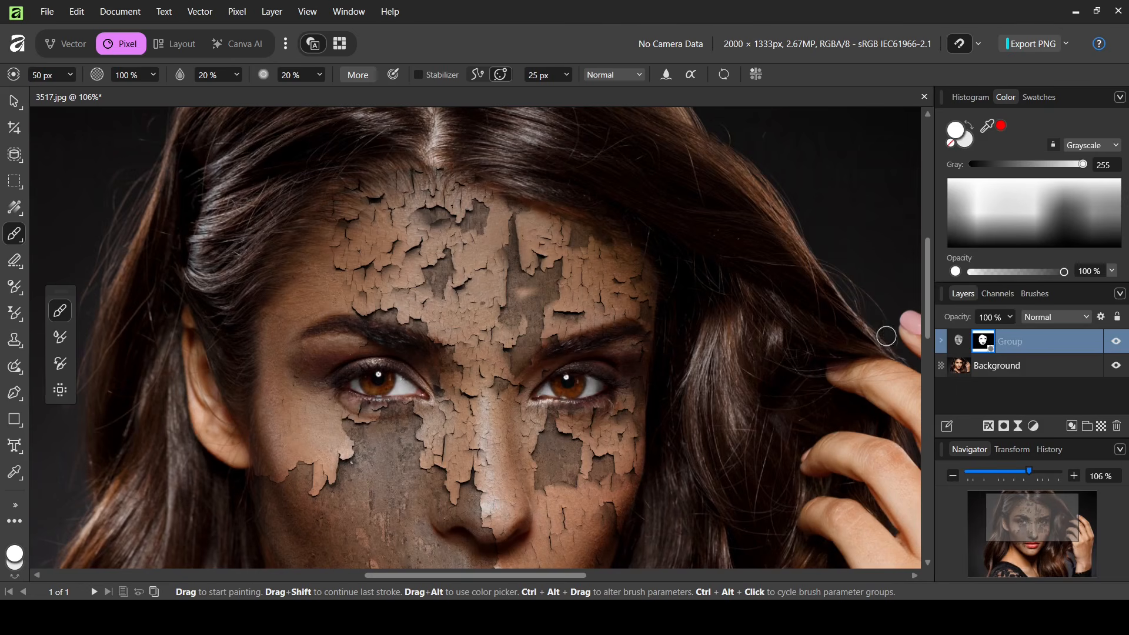
scroll(927, 288, down, 4)
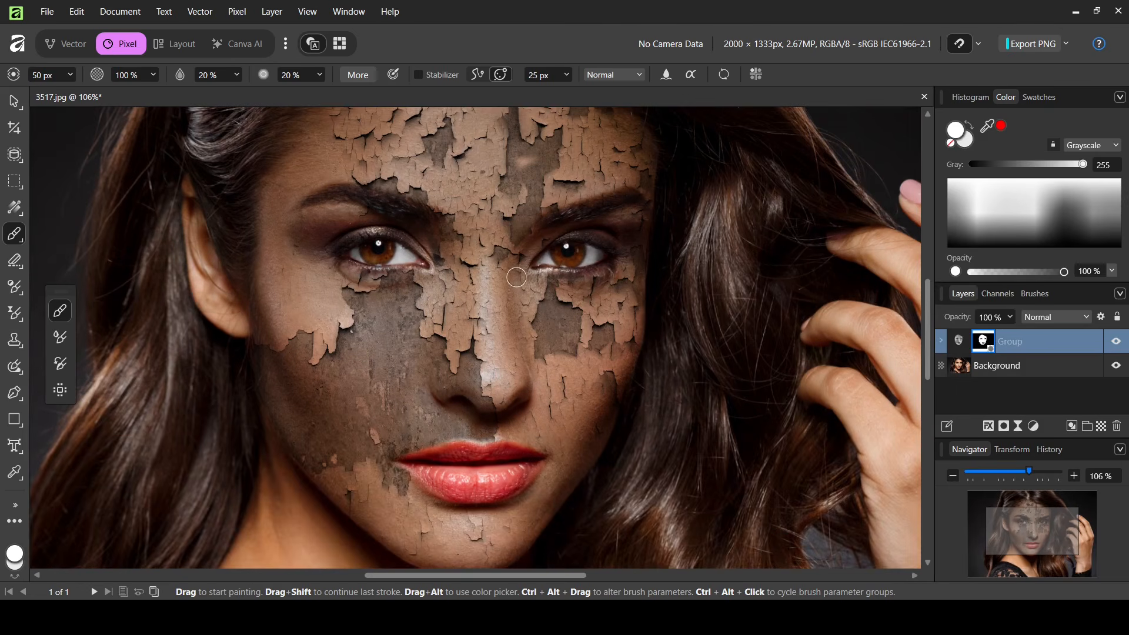
drag(541, 147, 509, 178)
Step: Compare the whole face with and without the masked texture group
drag(1017, 480, 996, 474)
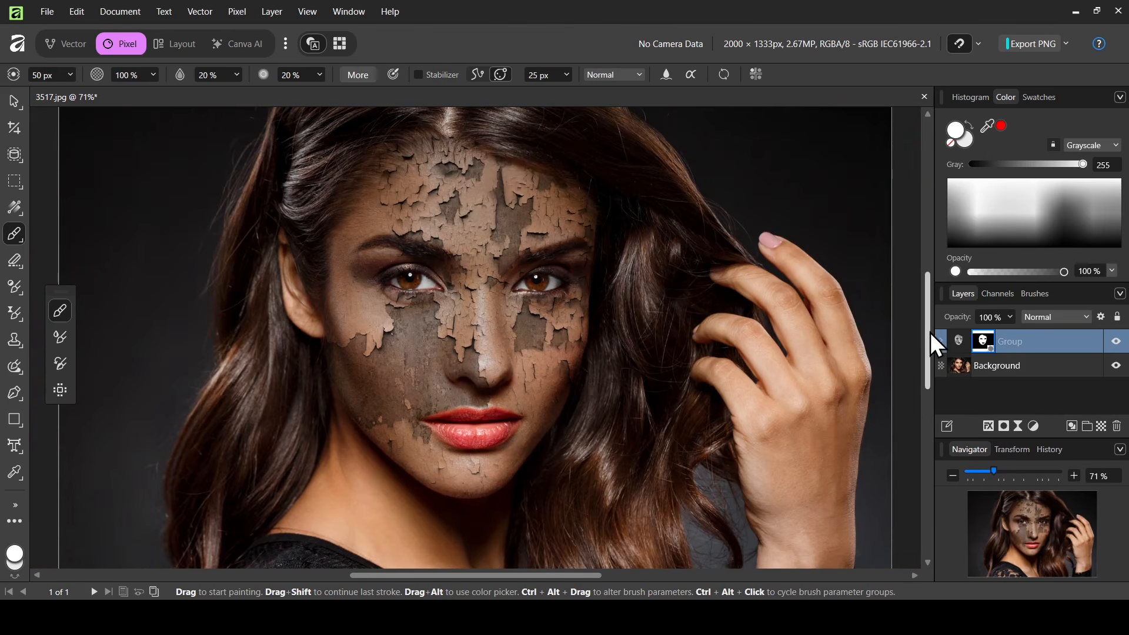
click(1119, 344)
click(1118, 344)
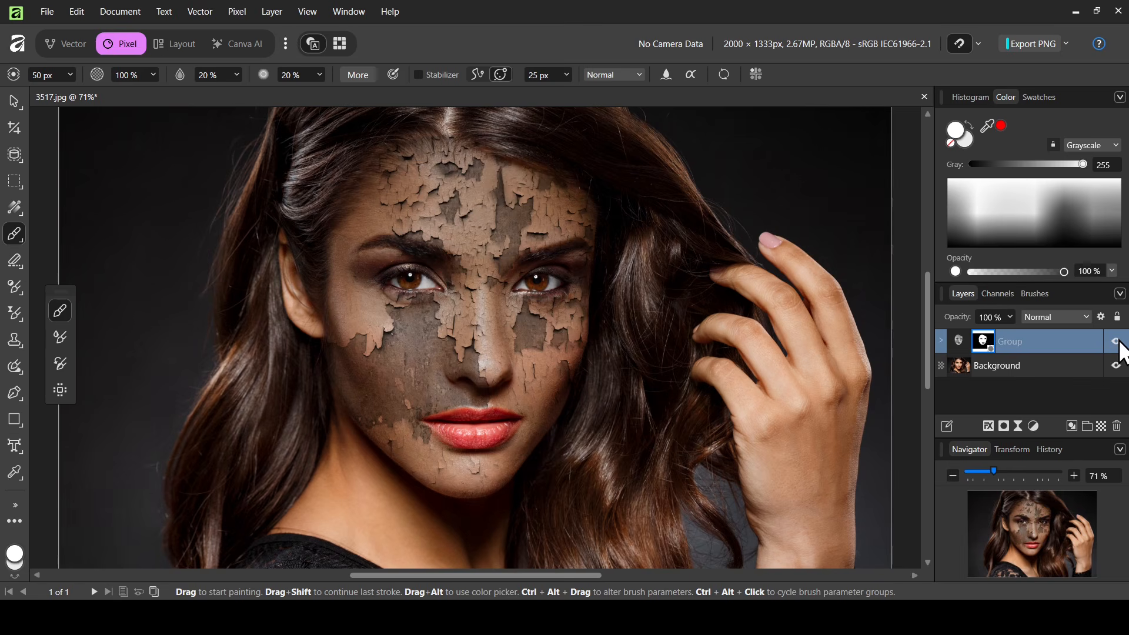
Step: Add a live Displace filter to the texture group itself and place its settings clear of the face
click(958, 342)
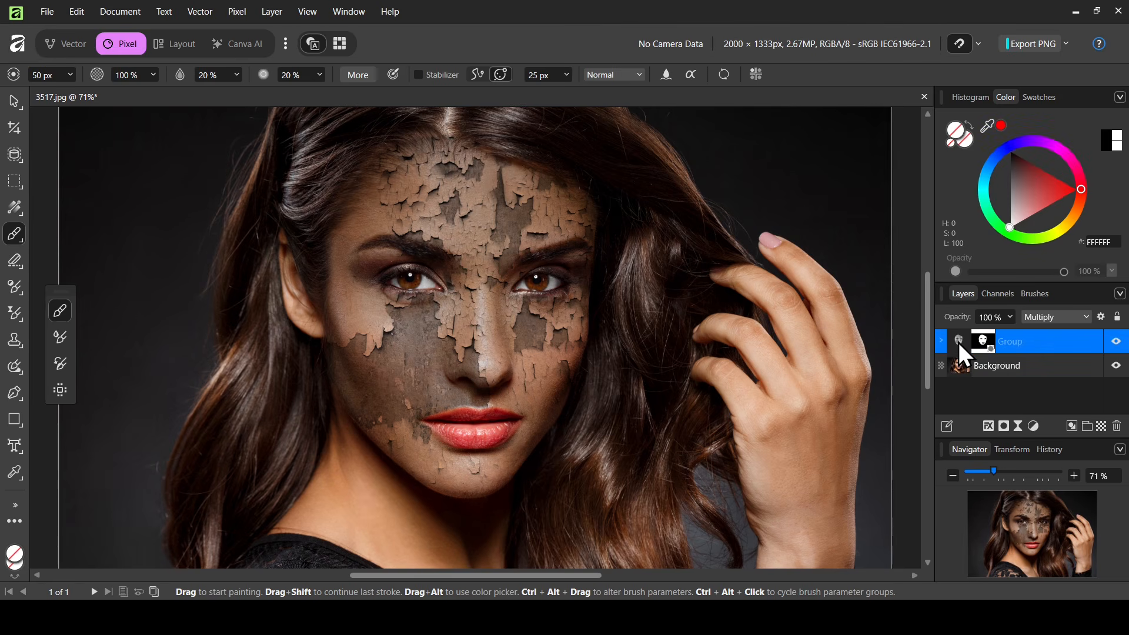
click(1006, 473)
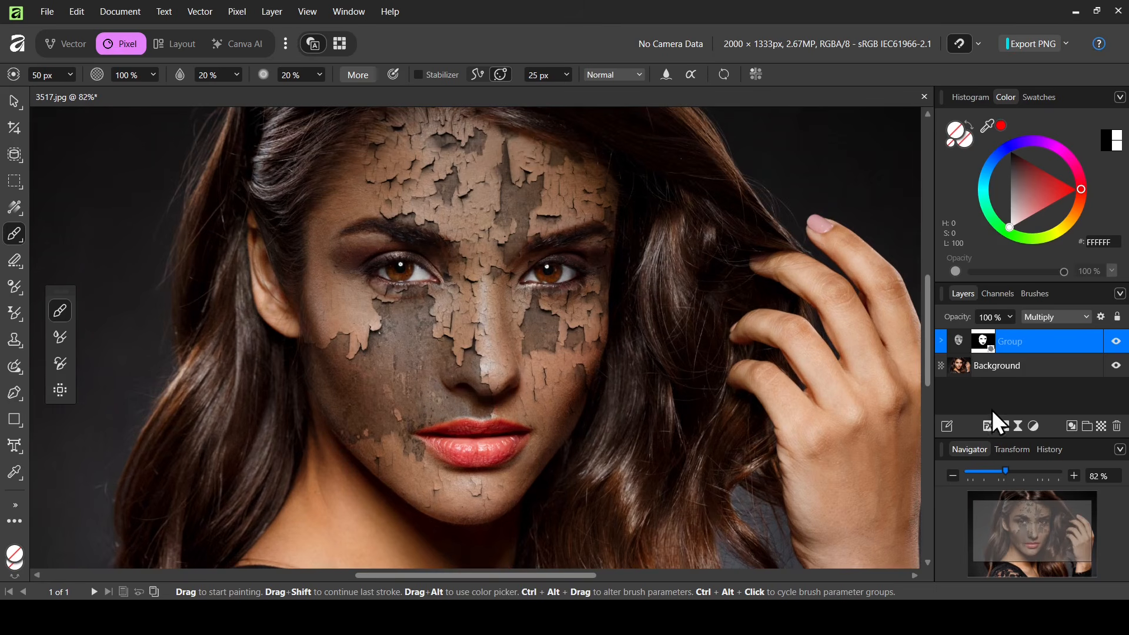
click(1017, 428)
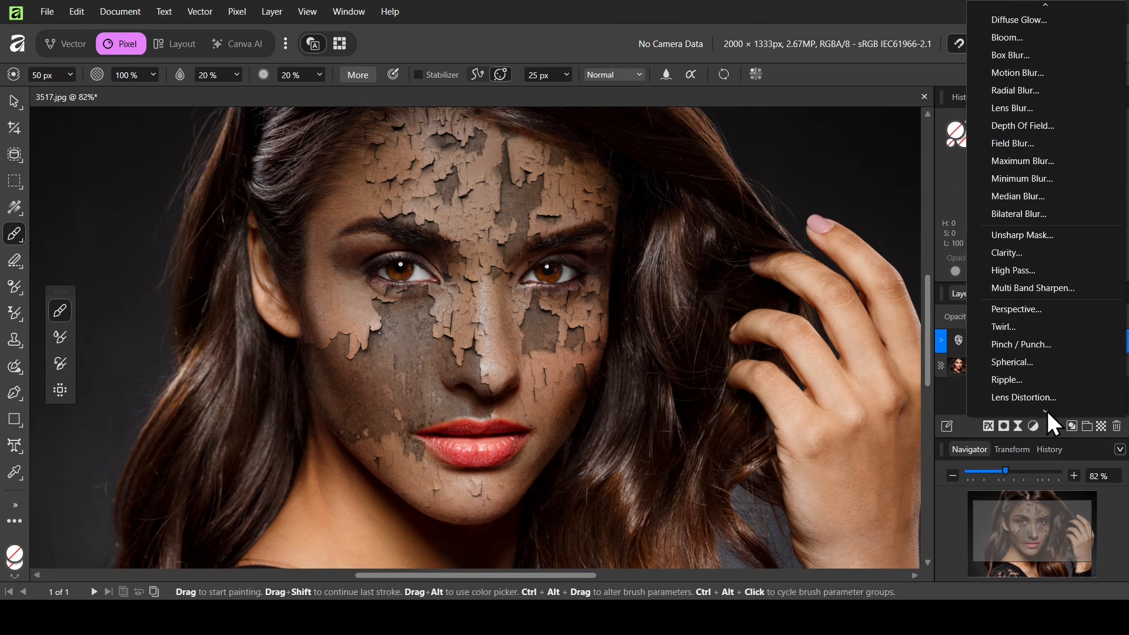
scroll(1049, 411, down, 2)
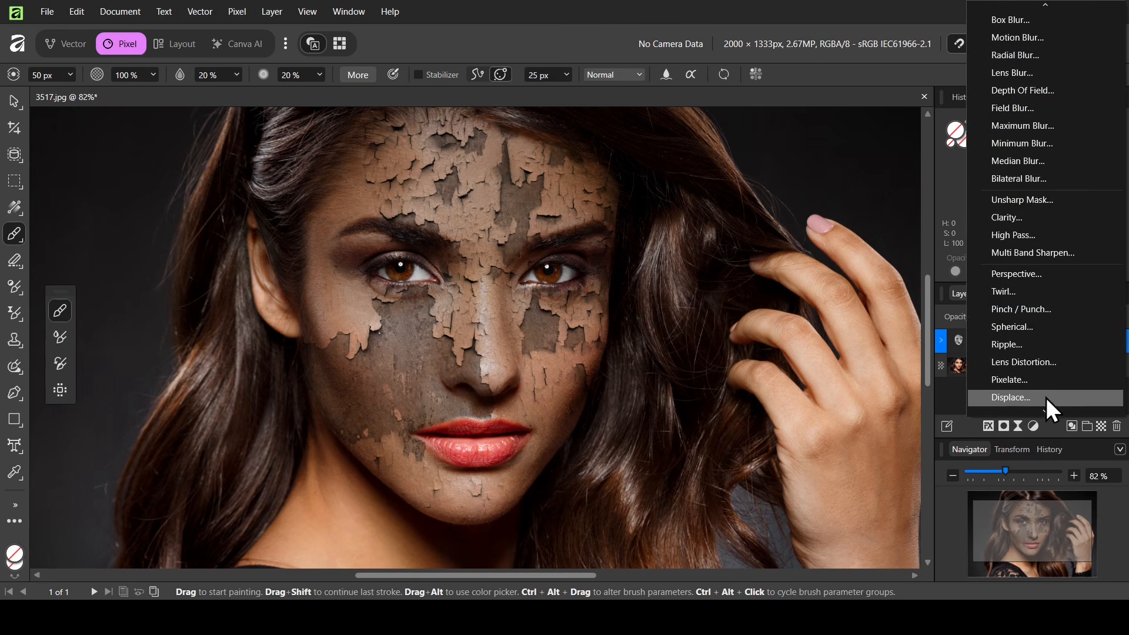
click(1041, 404)
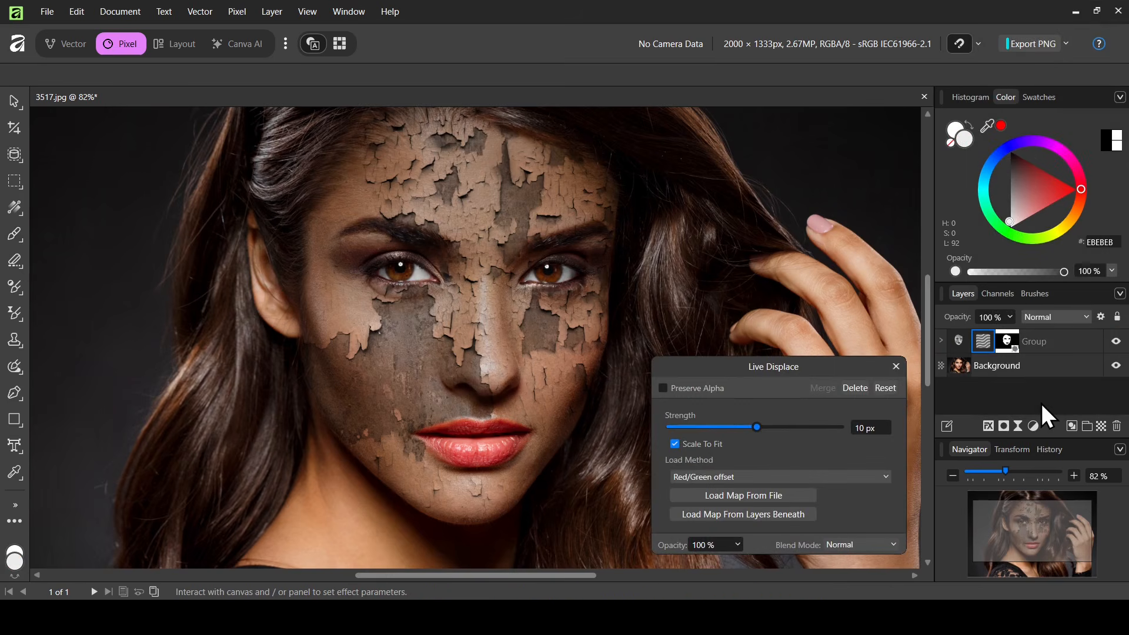
drag(827, 376, 803, 320)
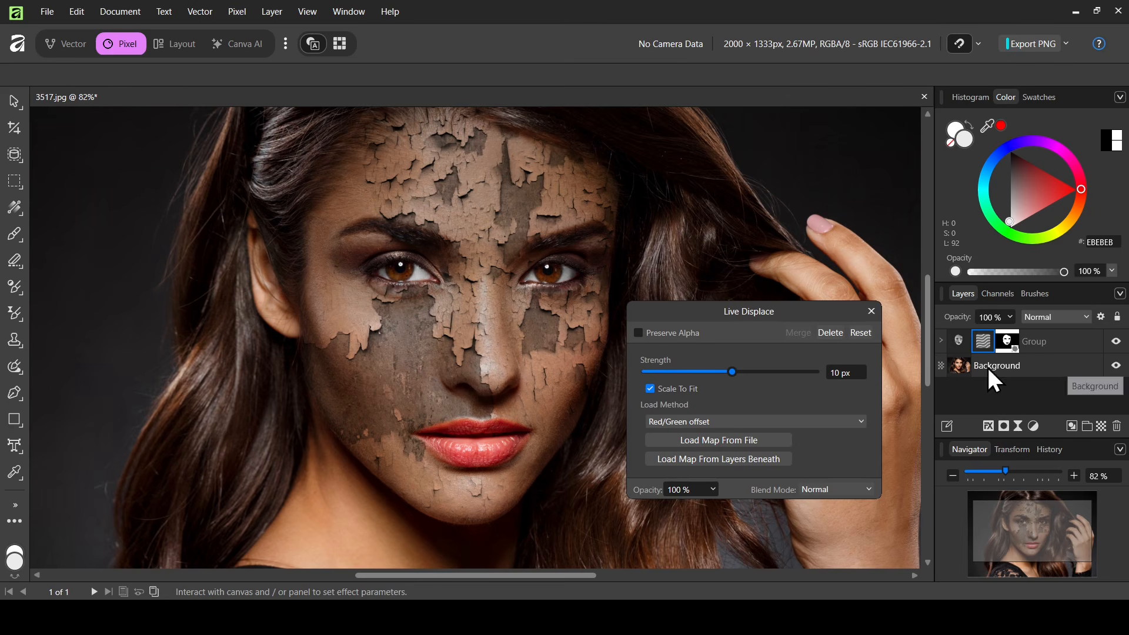
drag(760, 315, 789, 277)
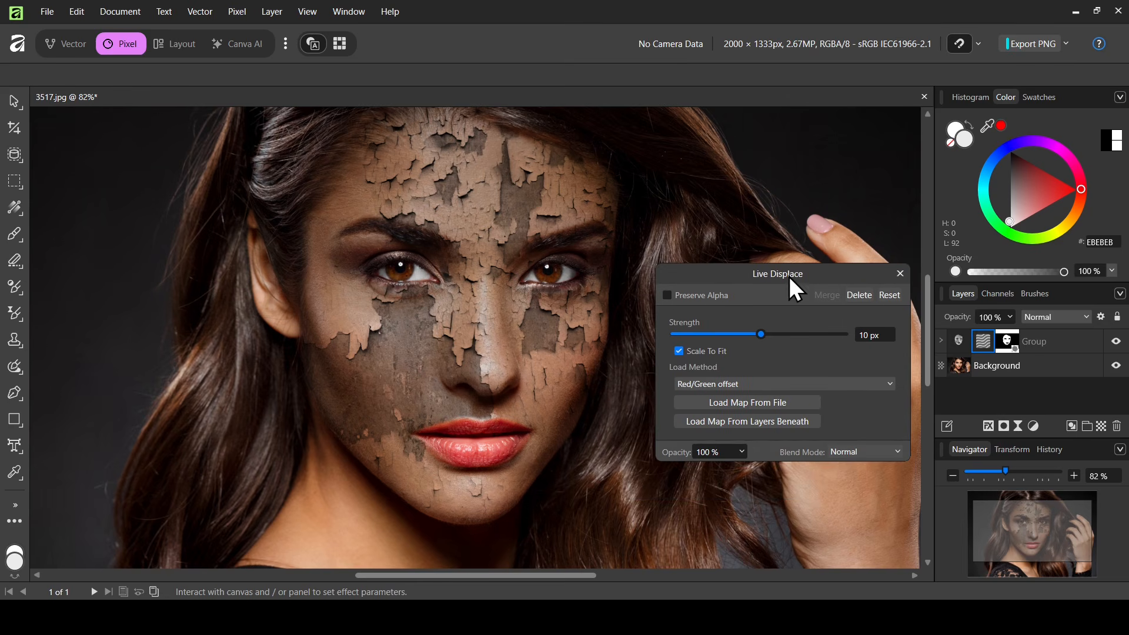
Step: Load the displacement map from the layers beneath and set the Live Displace strength to 7 px
click(768, 421)
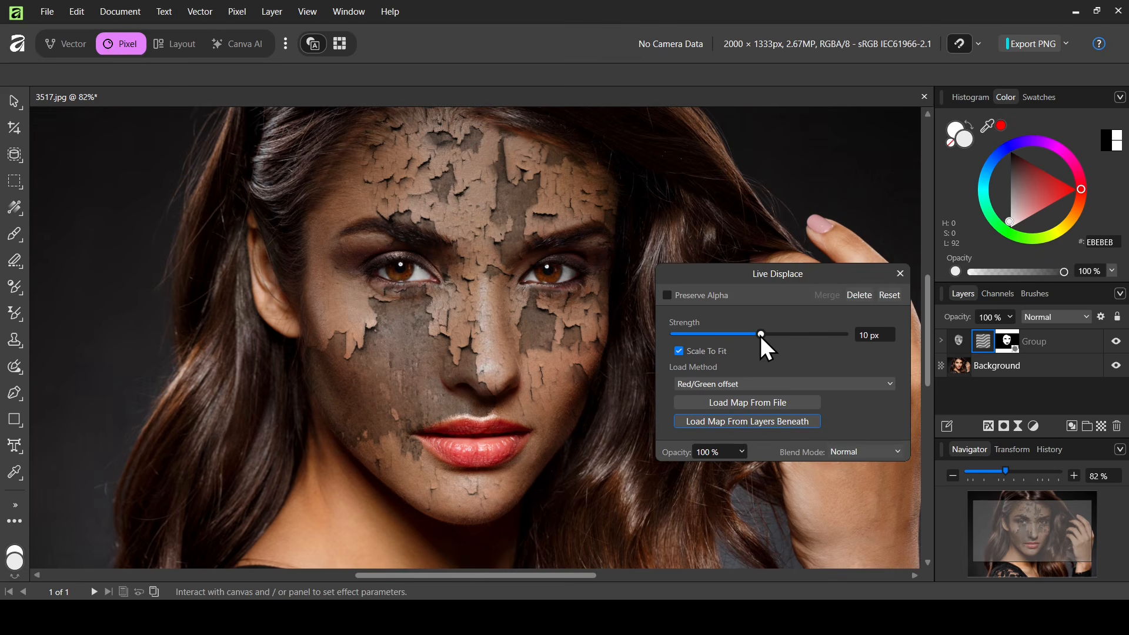
drag(760, 336, 768, 337)
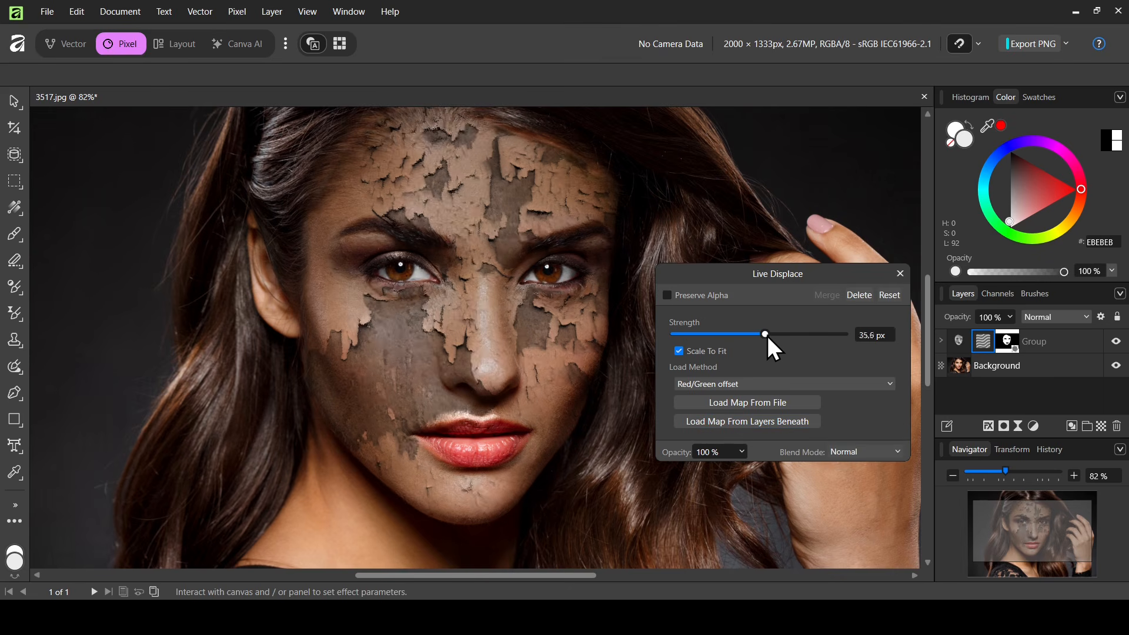
click(875, 335)
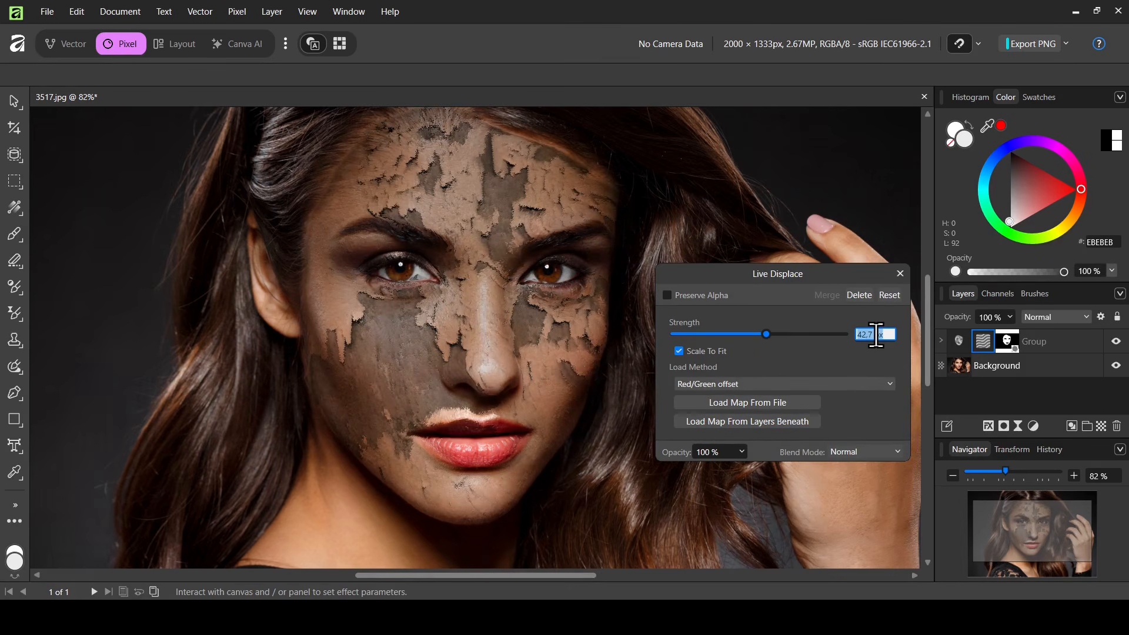
text(7)
key(Return)
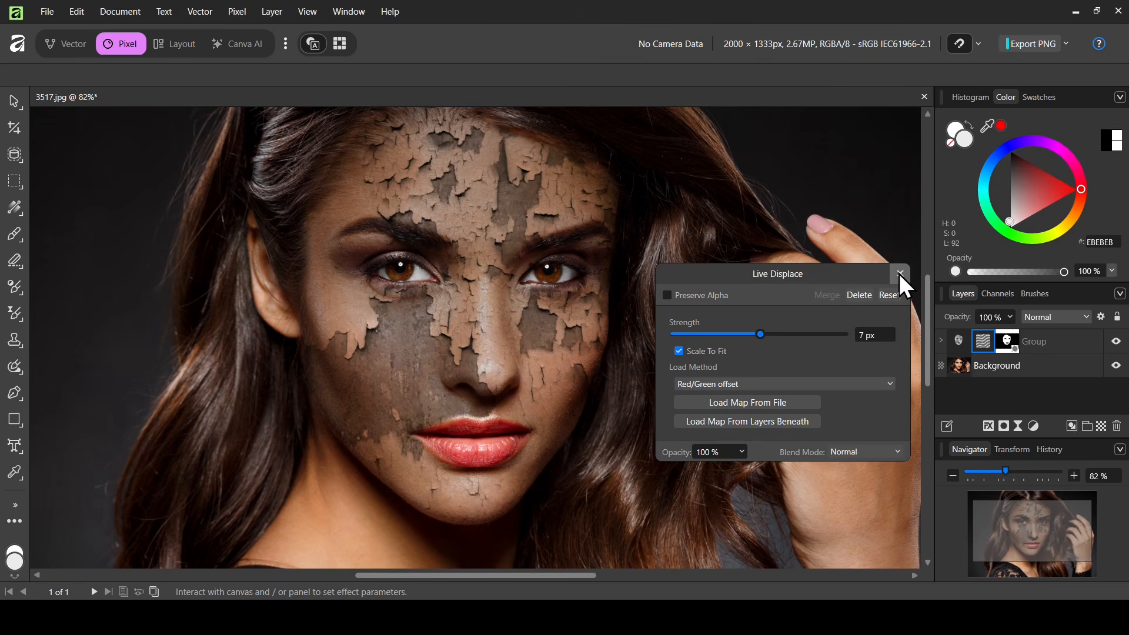
Step: Try a different filter opacity but keep it at 100%, and finish the Live Displace filter with a strength of 3 px
click(741, 451)
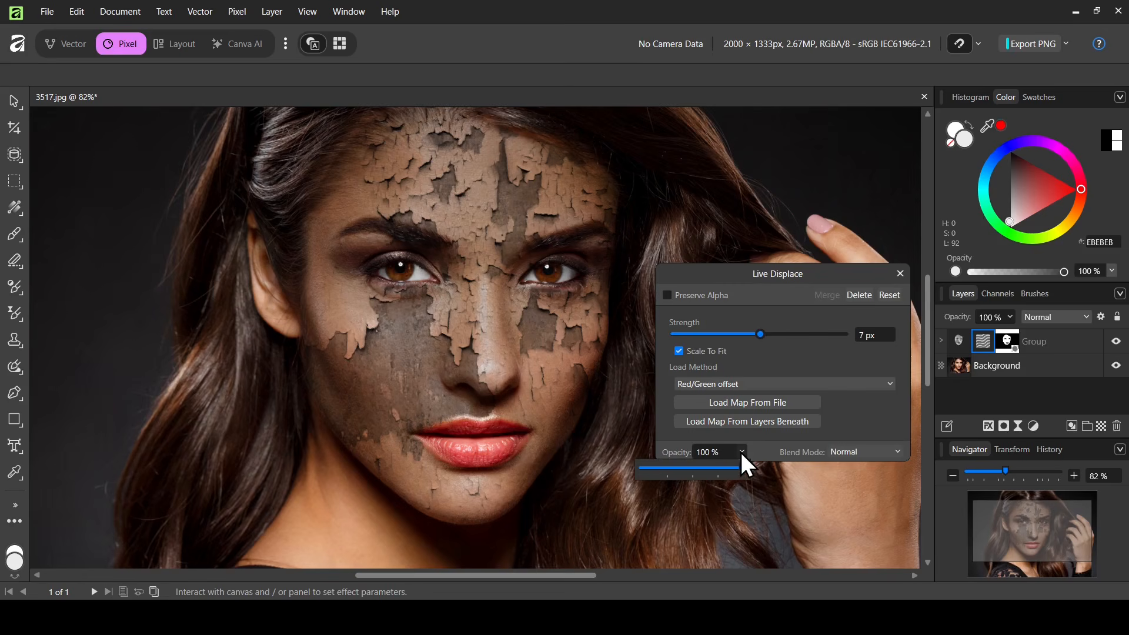
drag(744, 468, 805, 470)
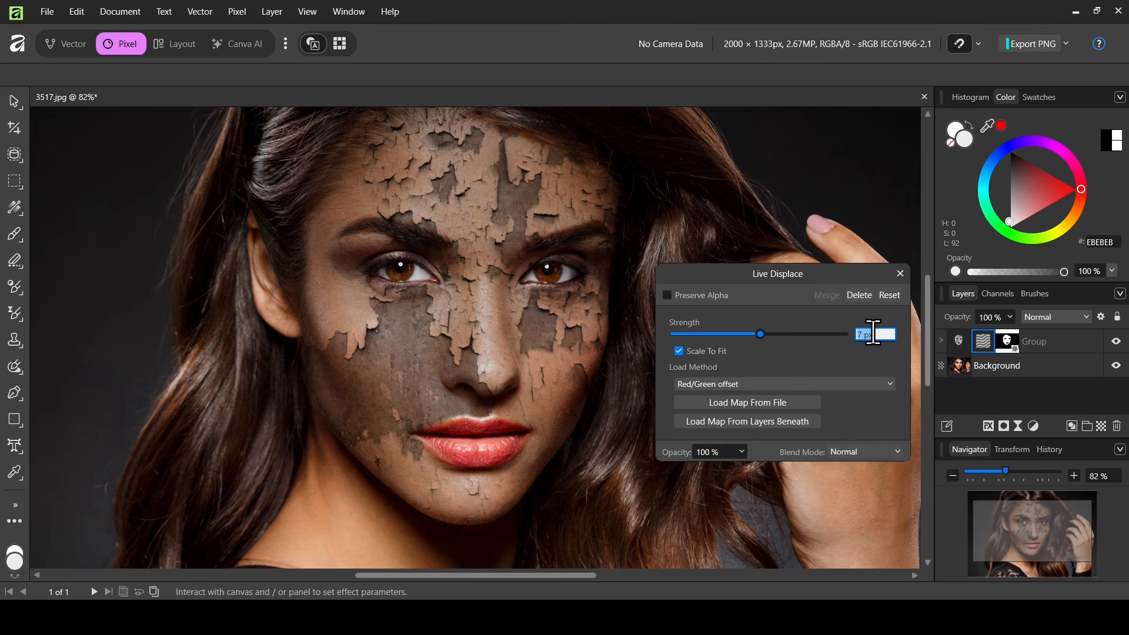
text(3)
key(Return)
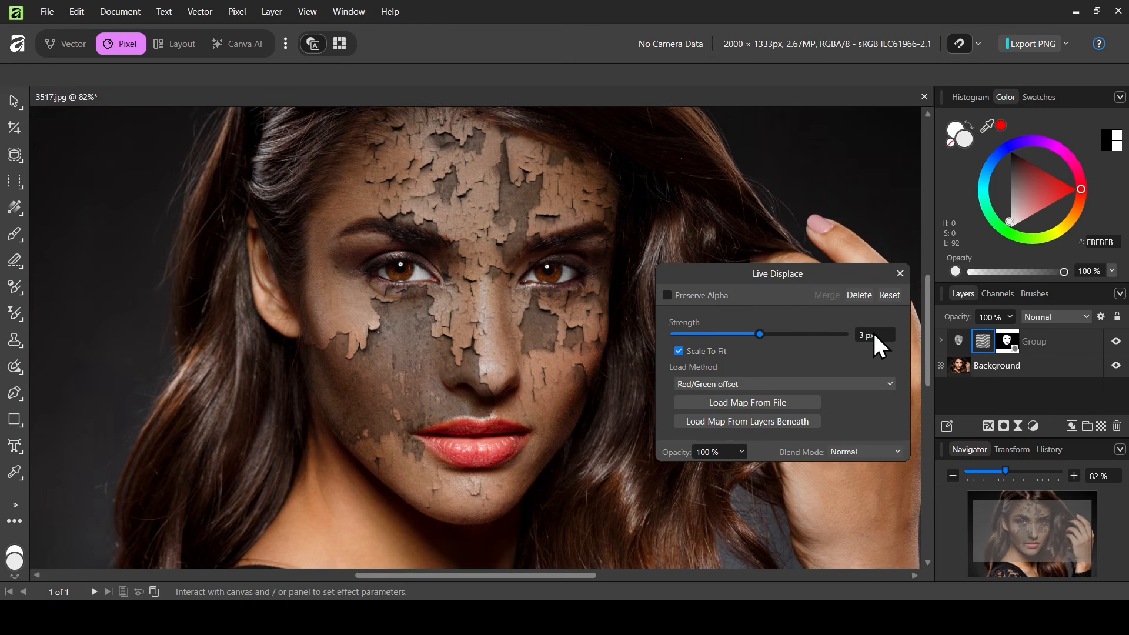
click(900, 274)
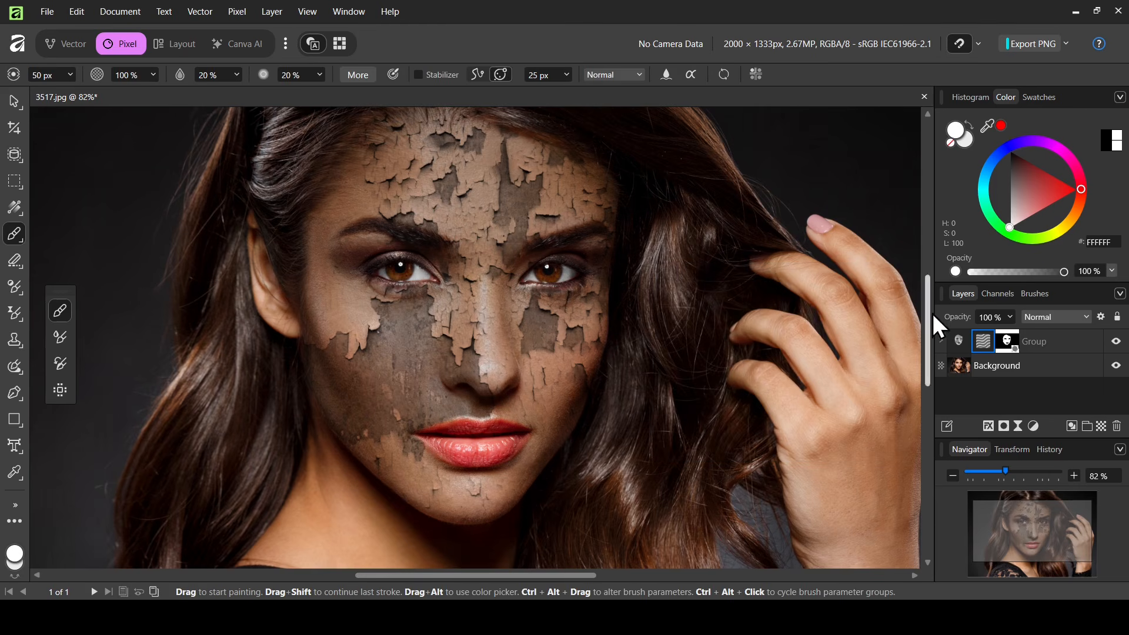
Step: Add a Curves adjustment above the whole texture group and move its settings clear of the face
click(953, 341)
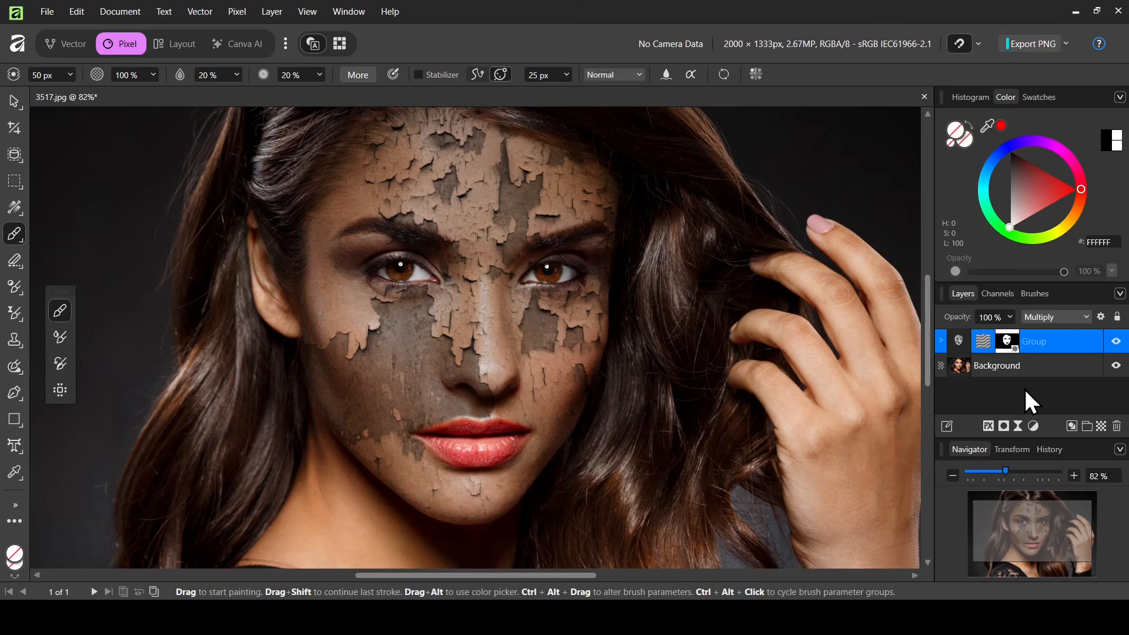
click(1034, 425)
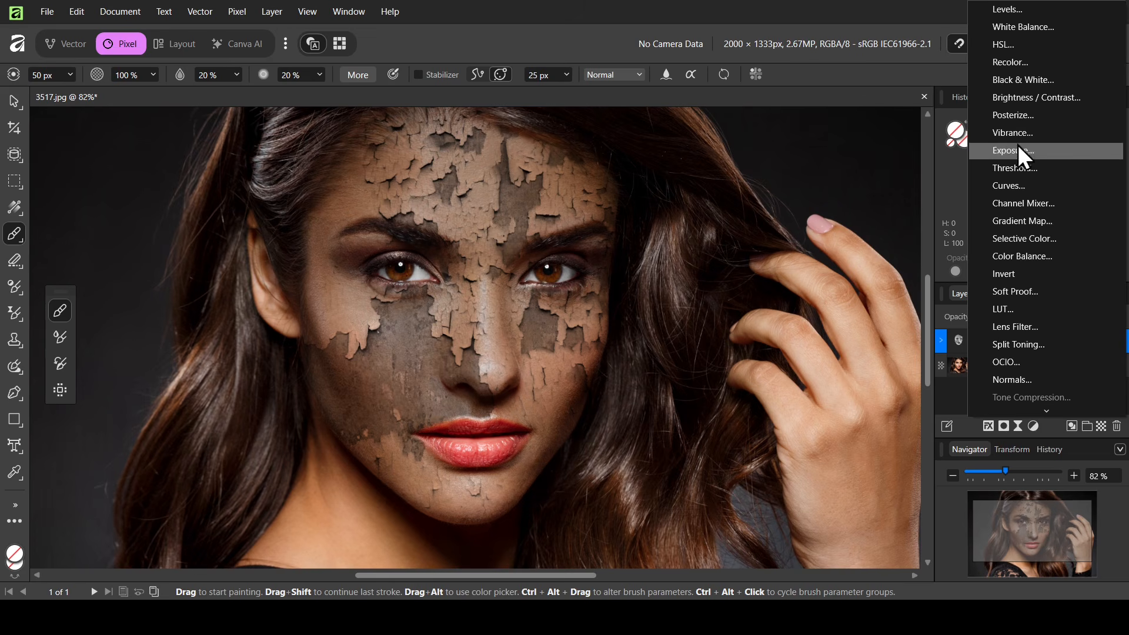
click(1027, 188)
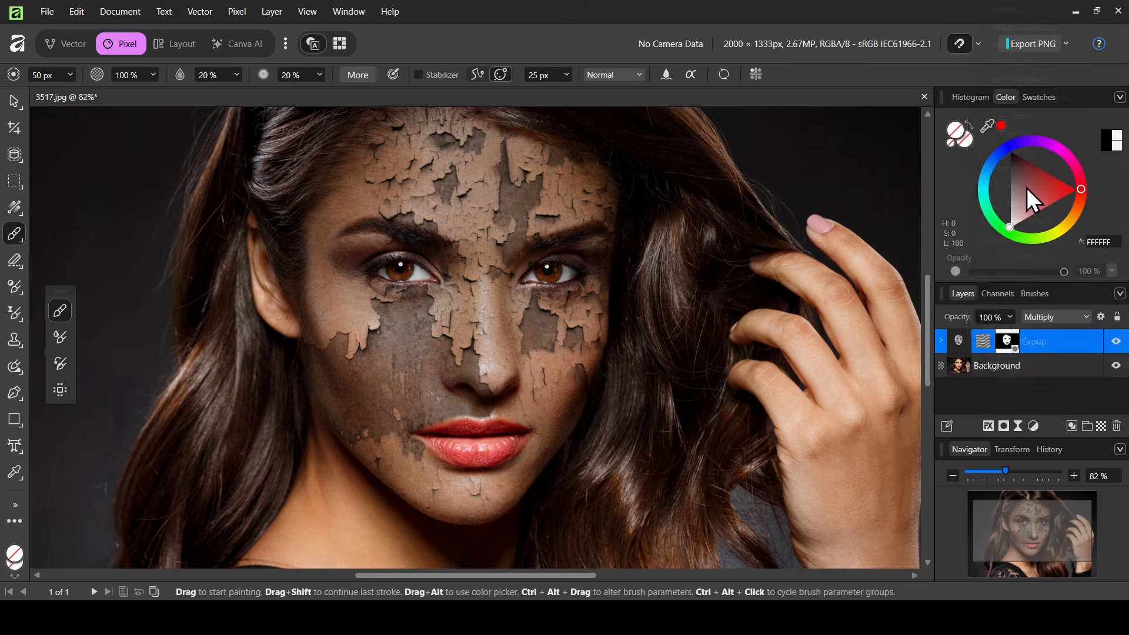
drag(905, 94, 940, 94)
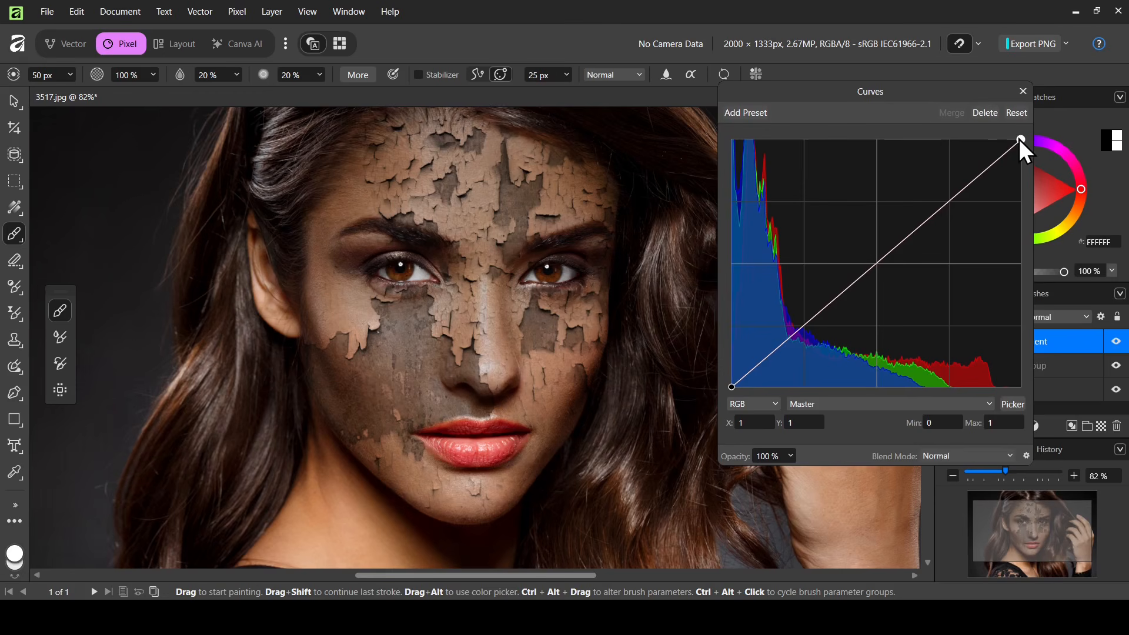
Step: Move the curve's white point to X 0.918, add points at 0.214/0.201 and 0.724/0.819, and compare the portrait with and without the adjustment
drag(1020, 139, 998, 125)
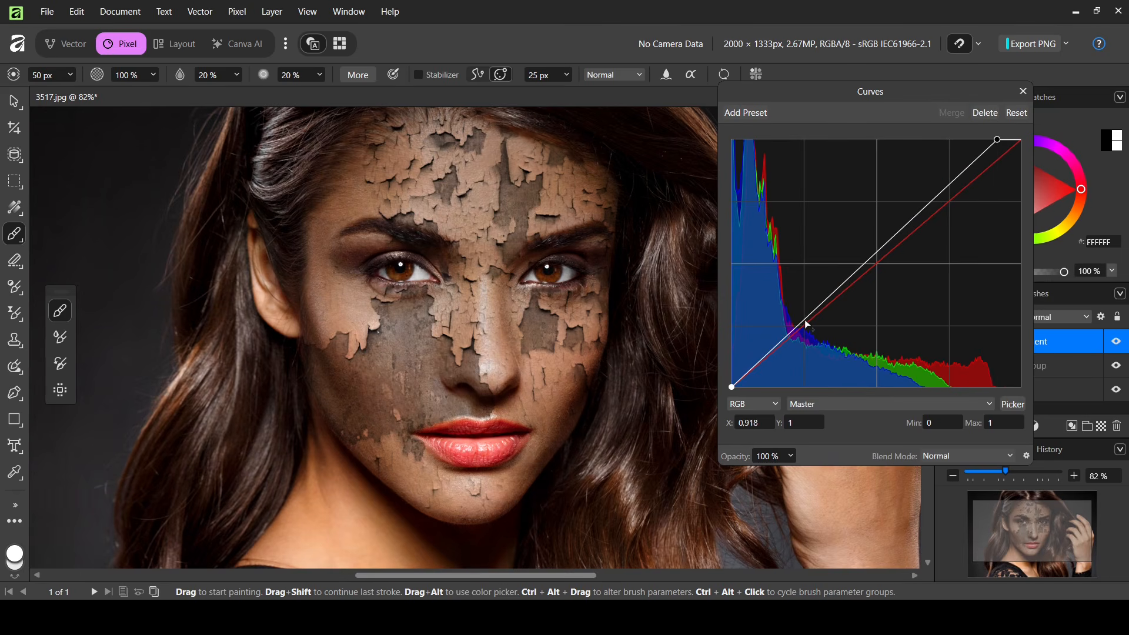
drag(798, 327, 804, 331)
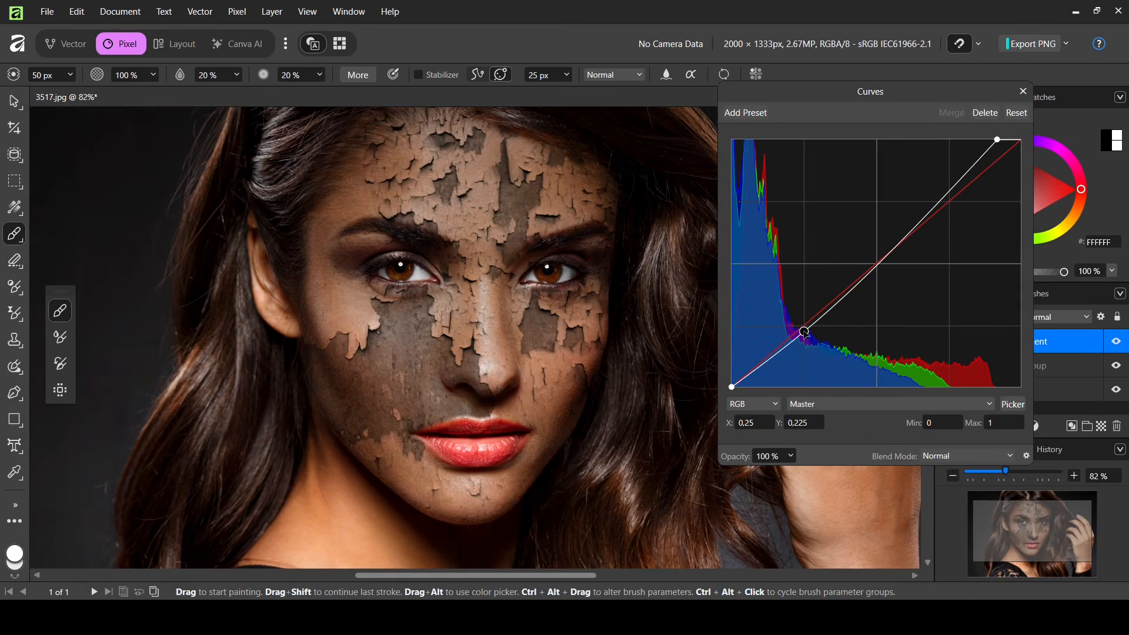
drag(924, 214, 941, 185)
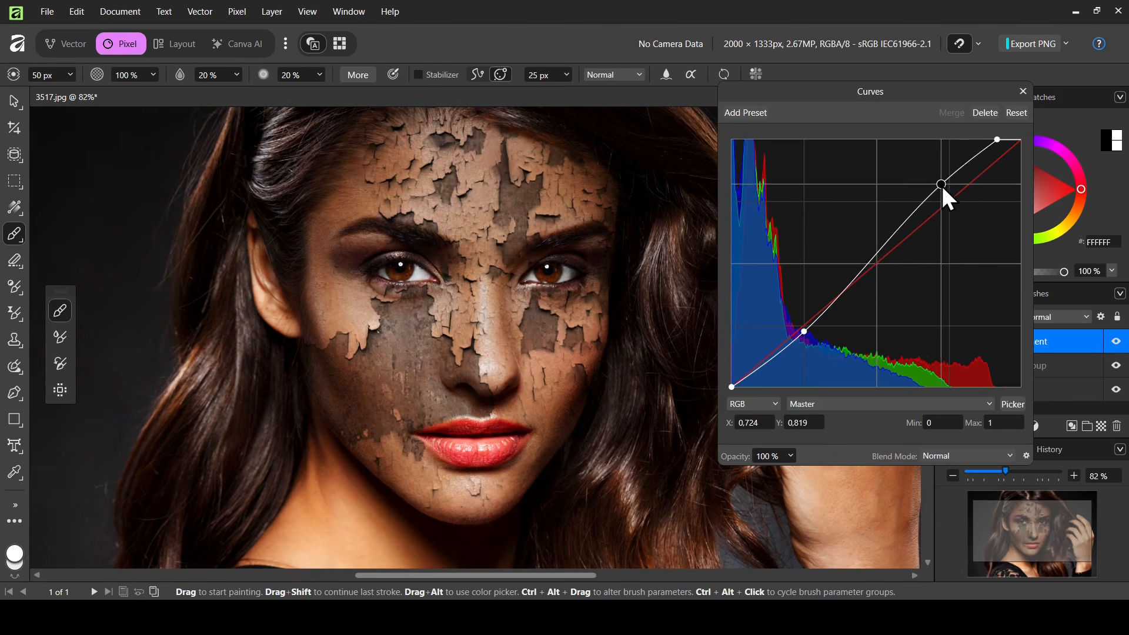
drag(803, 332, 793, 337)
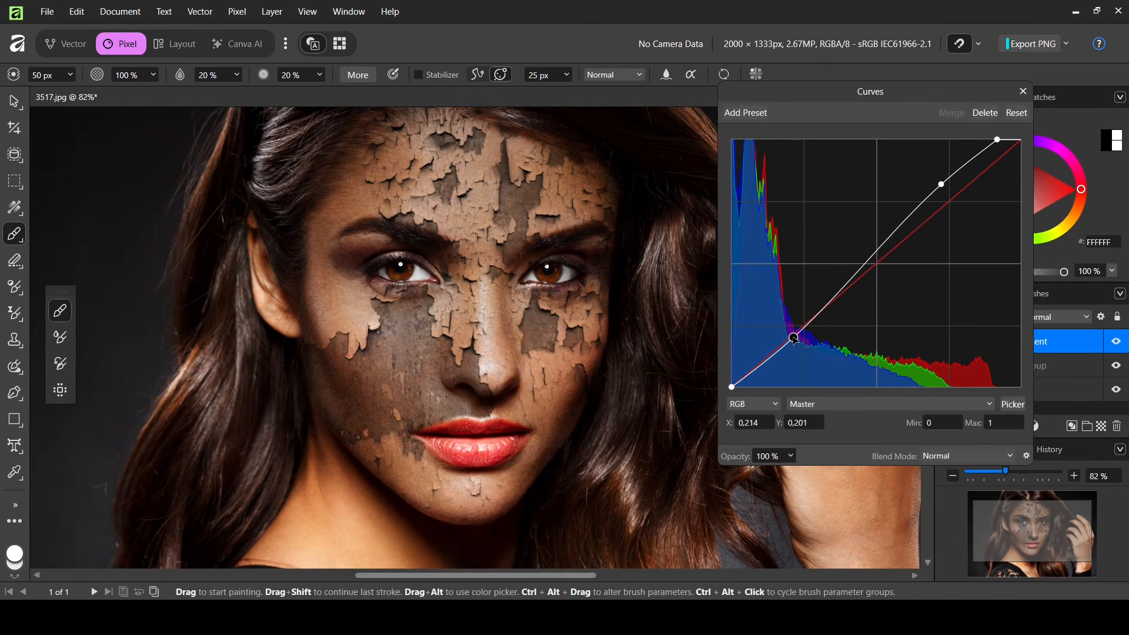
click(1022, 92)
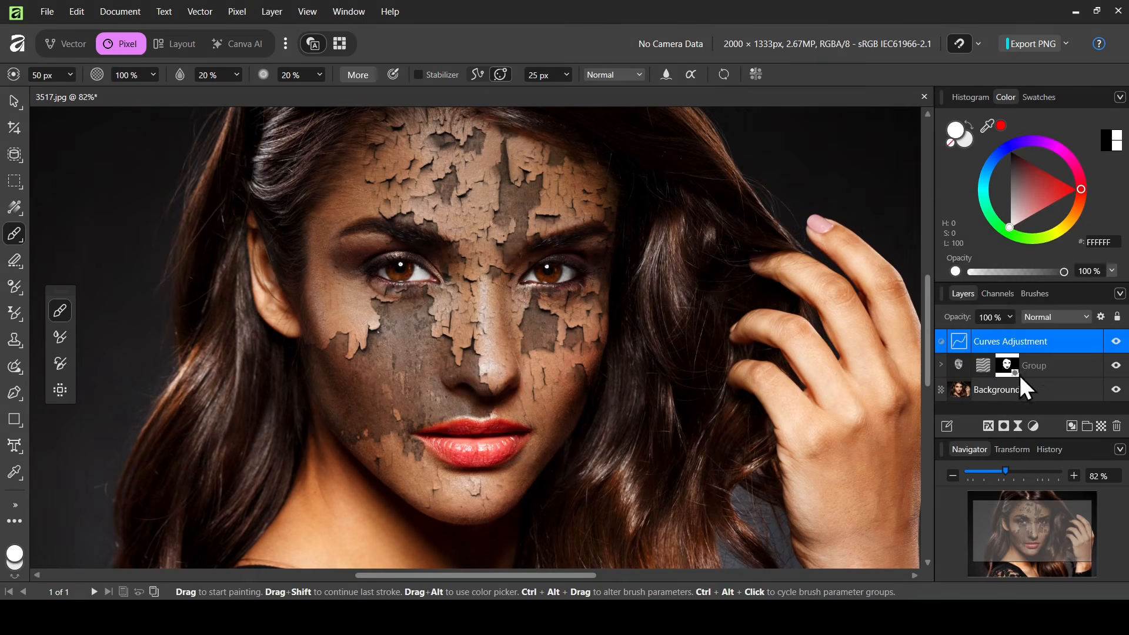
drag(1004, 471, 992, 473)
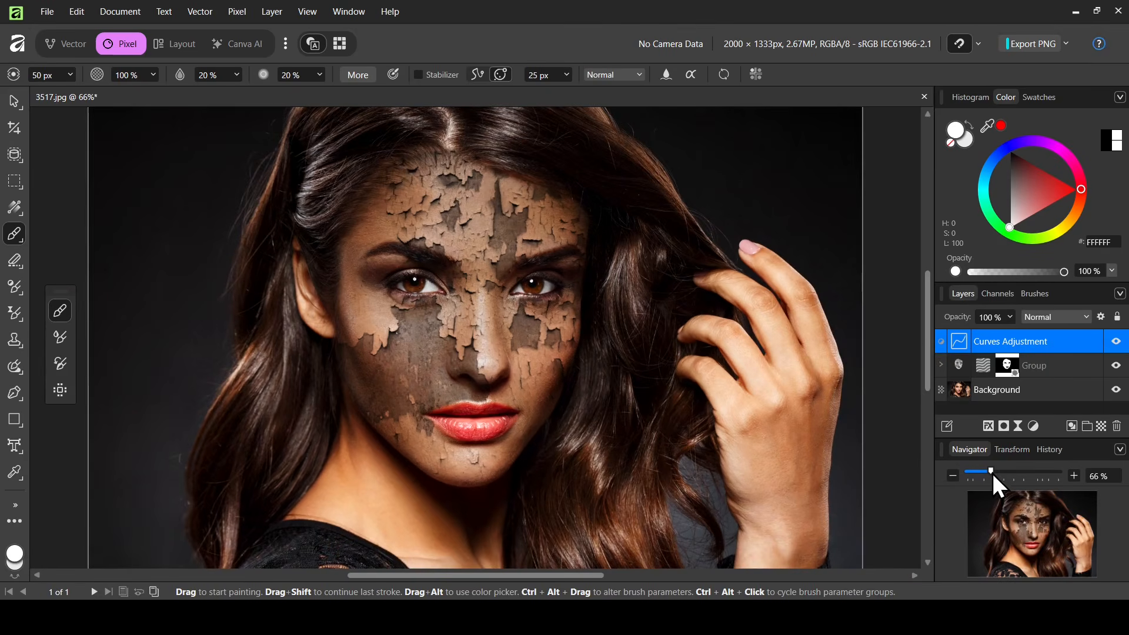
click(1114, 341)
click(1113, 343)
Step: Add a Color Balance adjustment shifting the midtones to -37% Cyan/Red, slightly toward green and about 30% toward blue, and compare its effect
click(1031, 427)
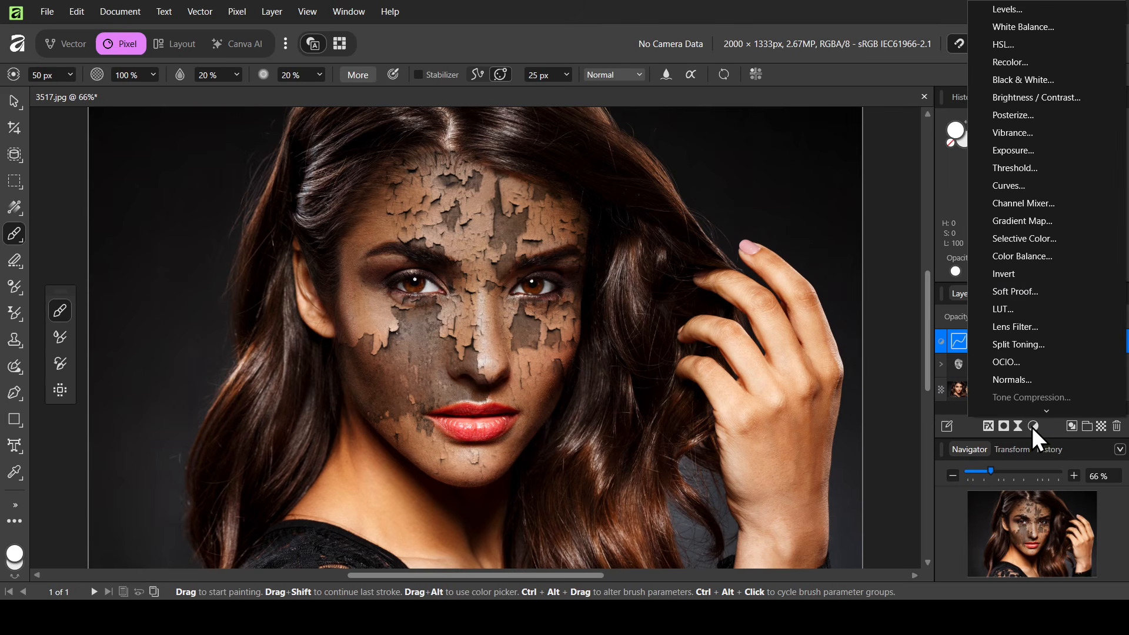
click(1031, 260)
drag(871, 248, 934, 199)
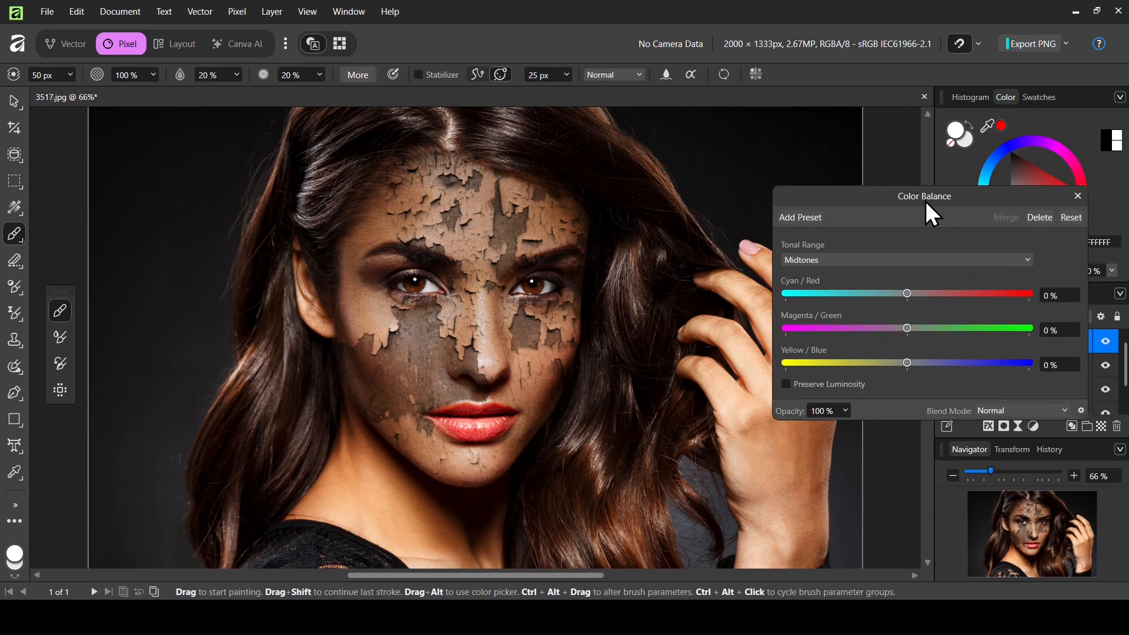
drag(919, 291, 895, 292)
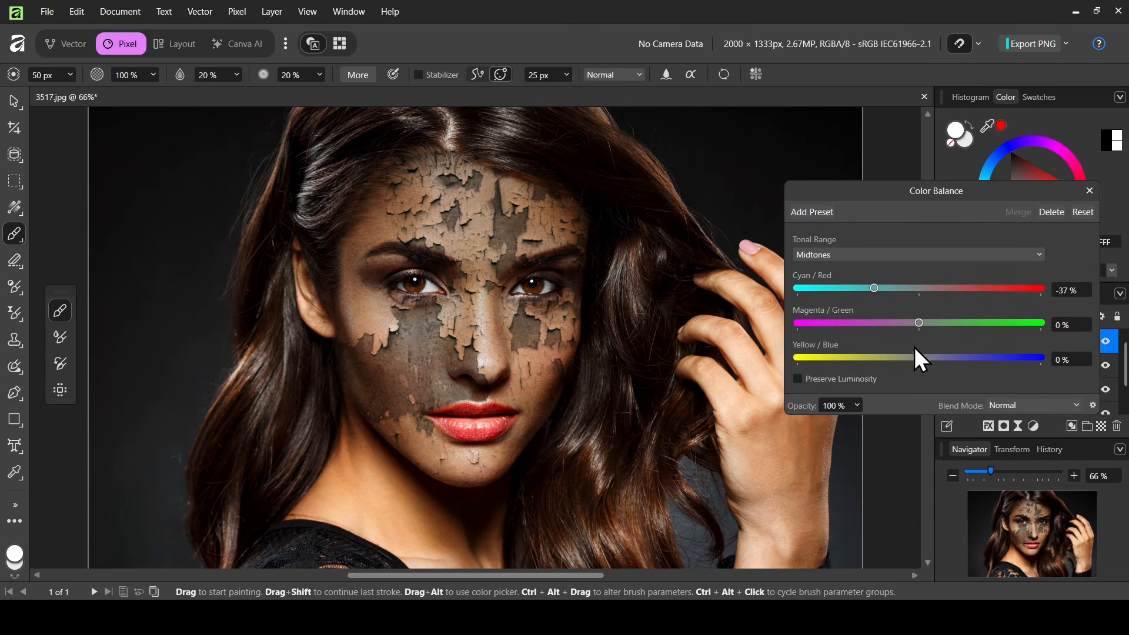
drag(918, 358, 957, 356)
drag(919, 322, 938, 324)
click(1089, 191)
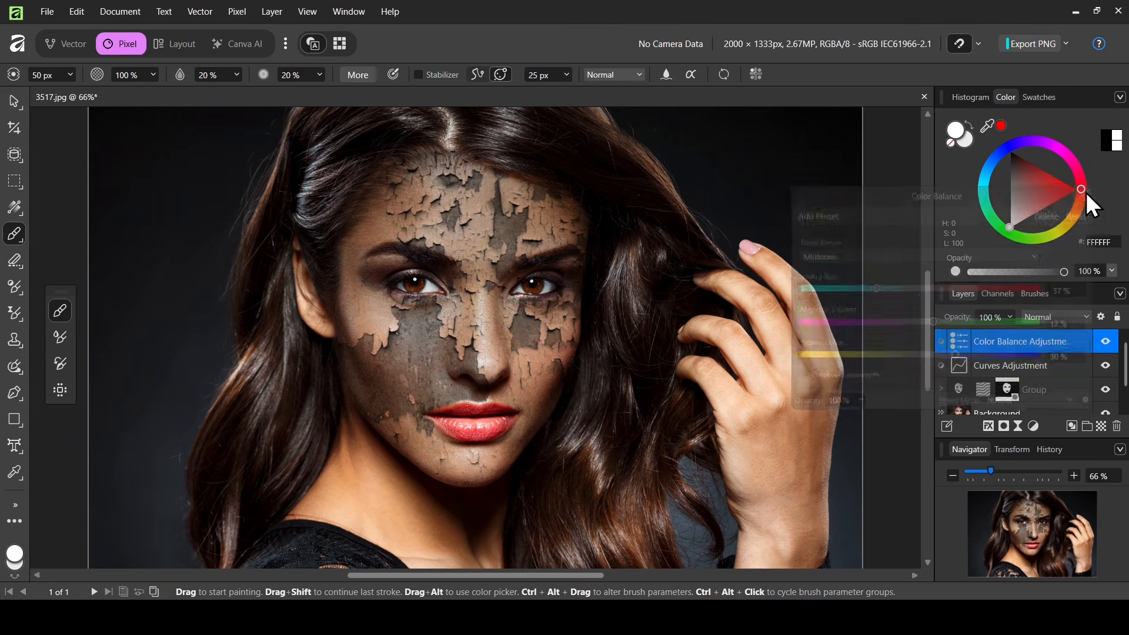
click(1108, 343)
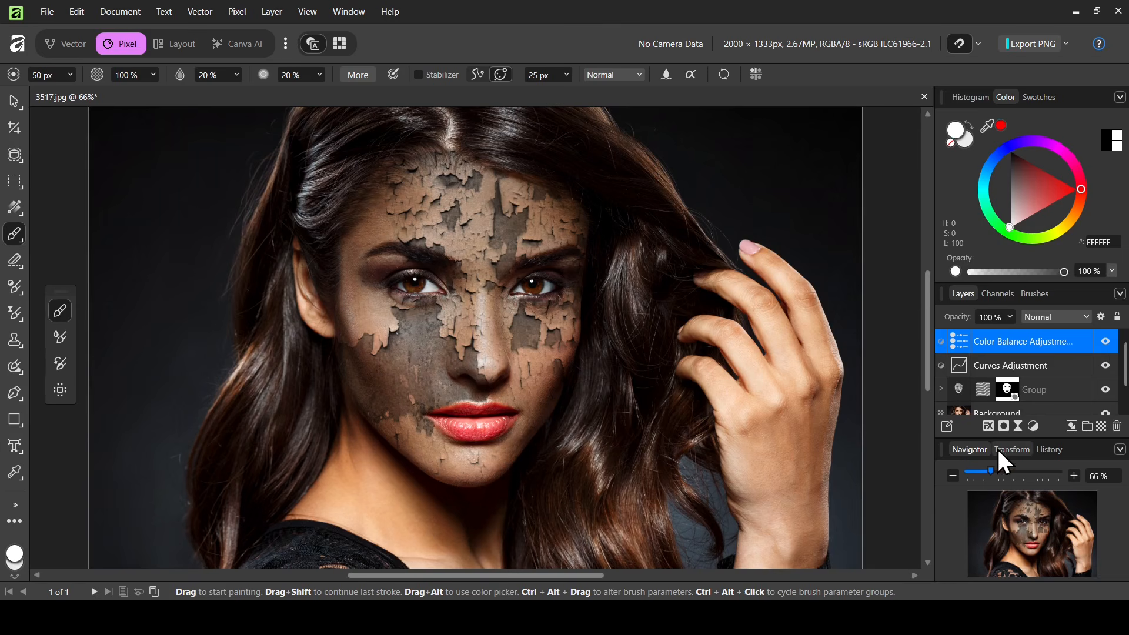
Step: Add a live Unsharp Mask filter above the Color Balance adjustment and place its settings clear of the face
click(1003, 470)
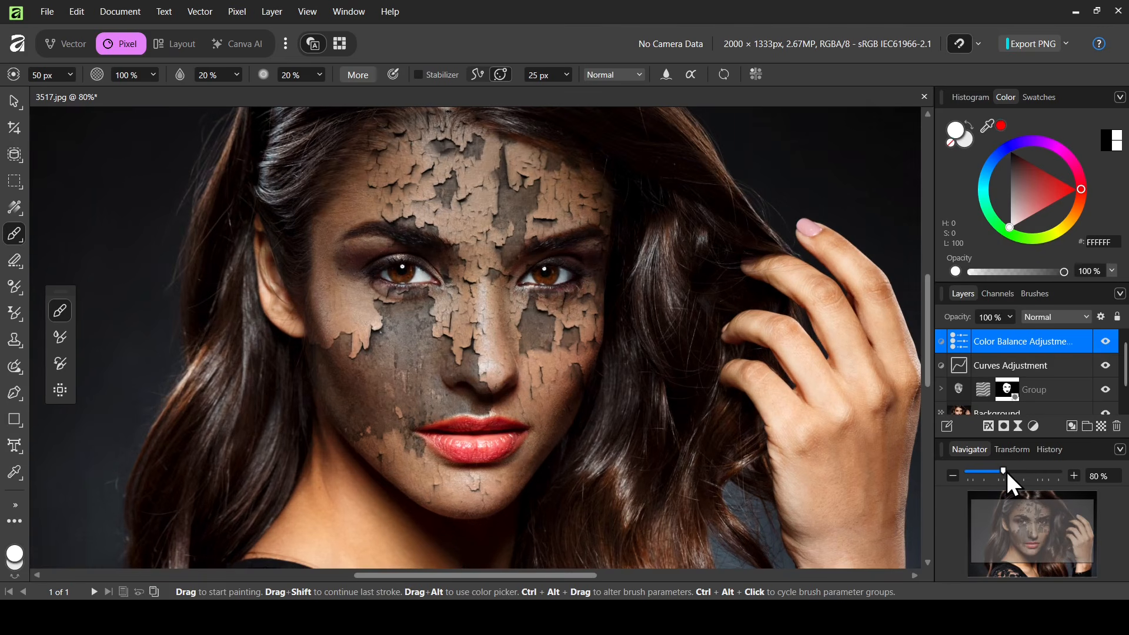
click(1017, 426)
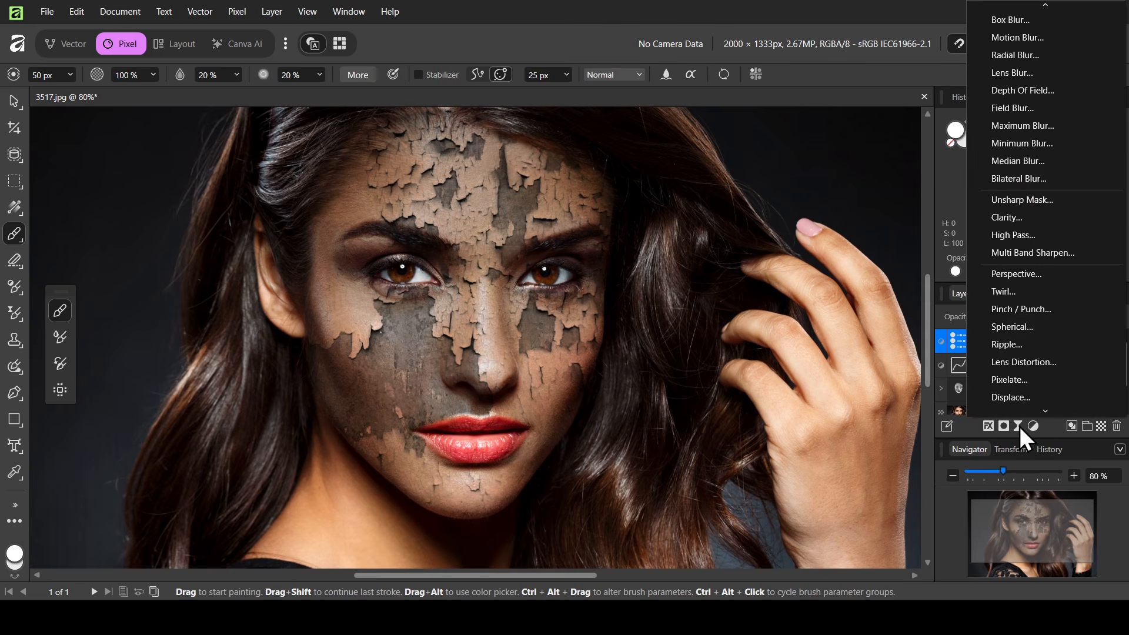
click(1021, 200)
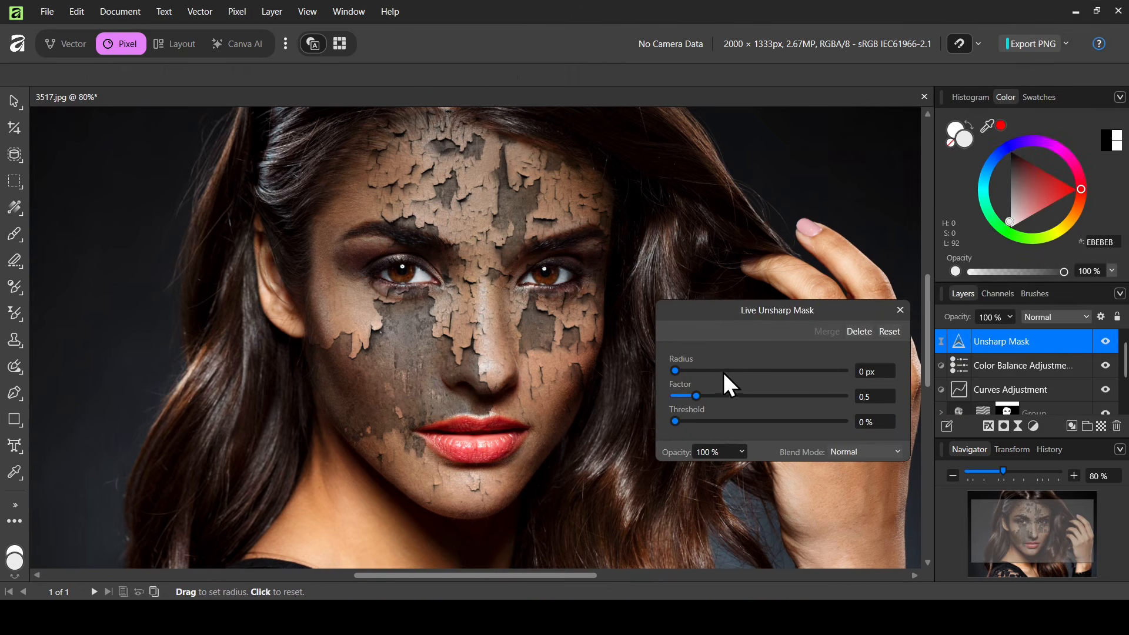
drag(732, 313, 762, 247)
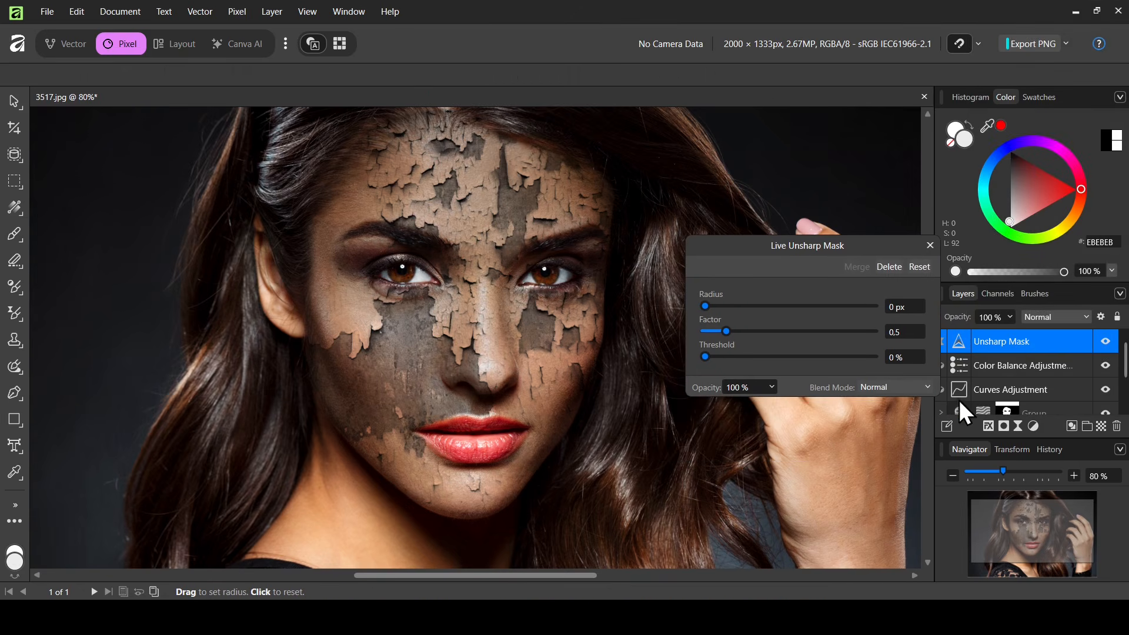
Step: Set the Unsharp Mask radius to 5.4 px and factor to 0.597, keeping the filter's opacity at 100%
drag(1001, 471, 1016, 471)
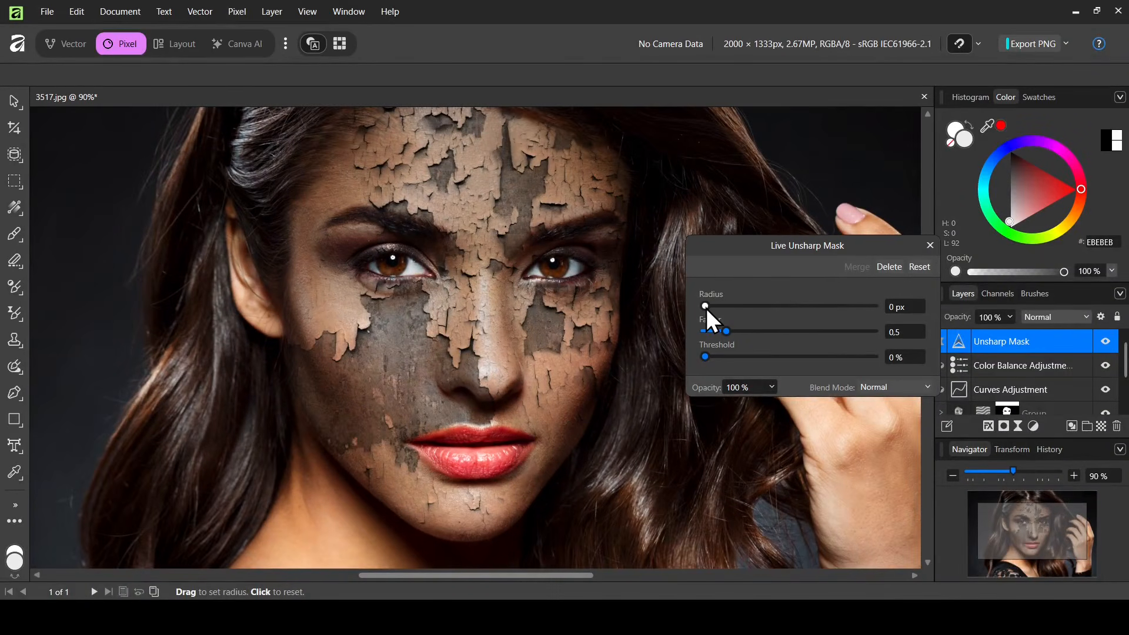
drag(707, 308, 730, 333)
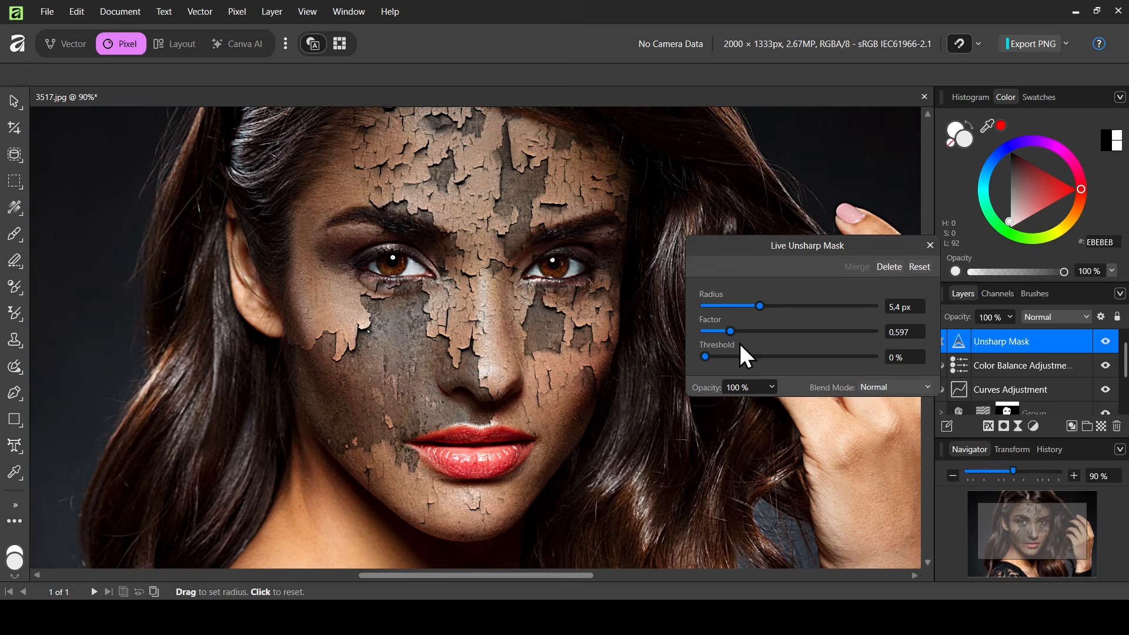
click(770, 390)
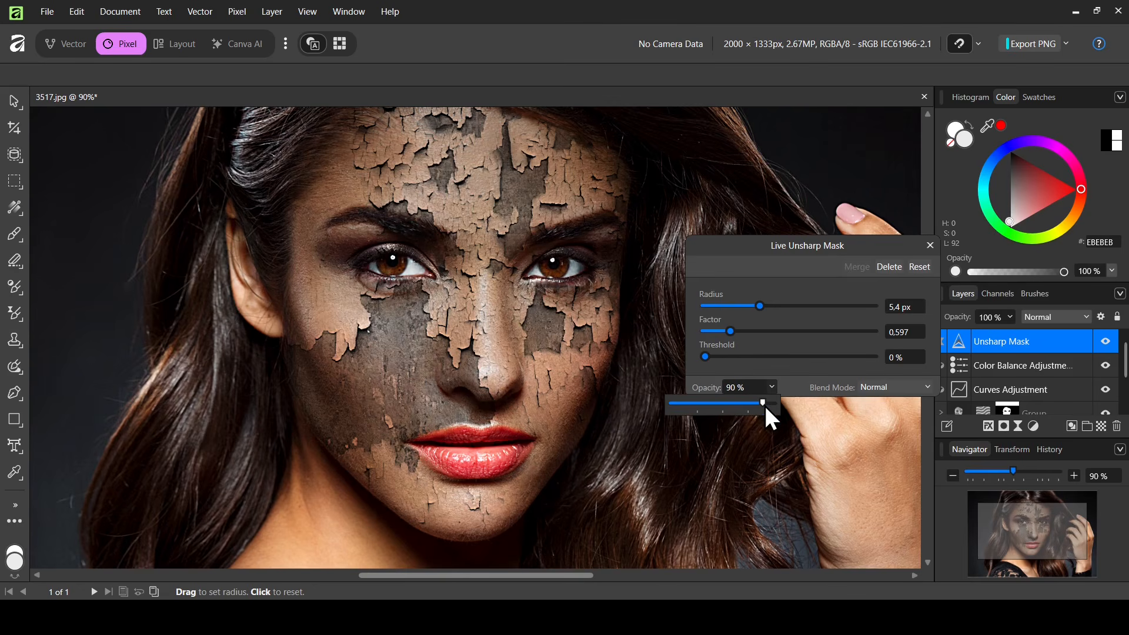
drag(764, 404, 840, 406)
click(929, 246)
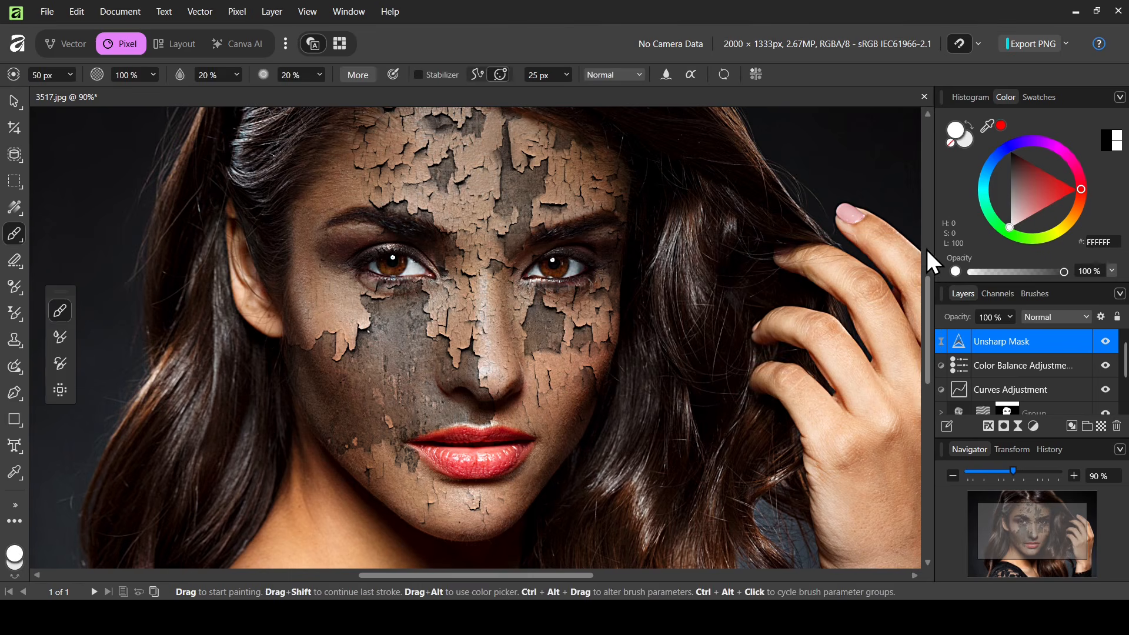
Step: Review the finished portrait up close and as a whole, with the texture group's mask selected
click(987, 469)
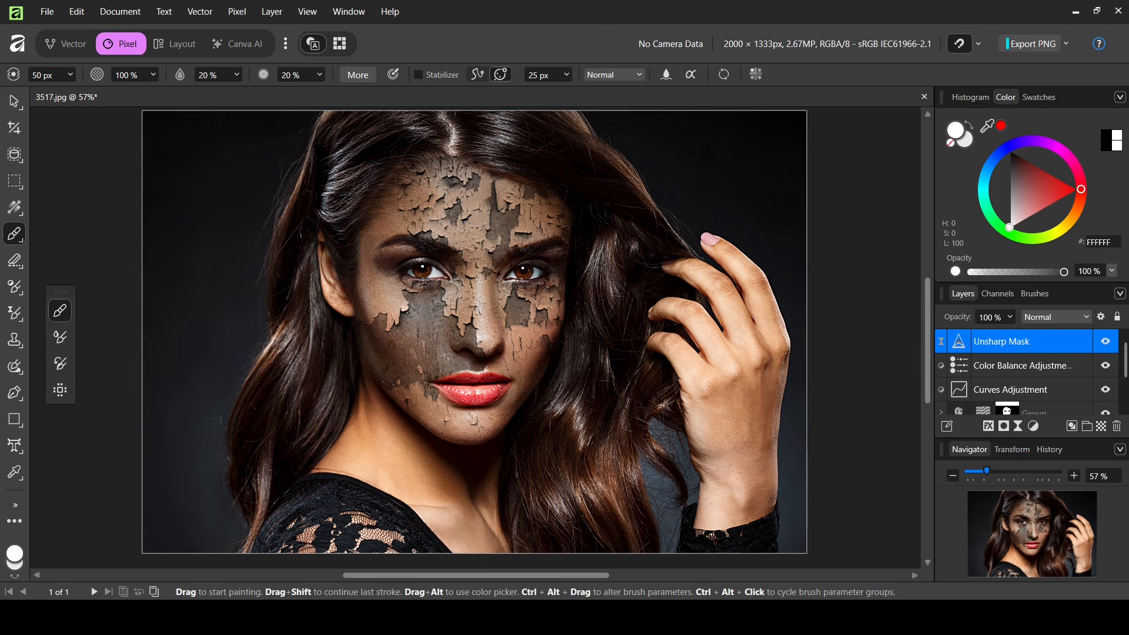
click(999, 472)
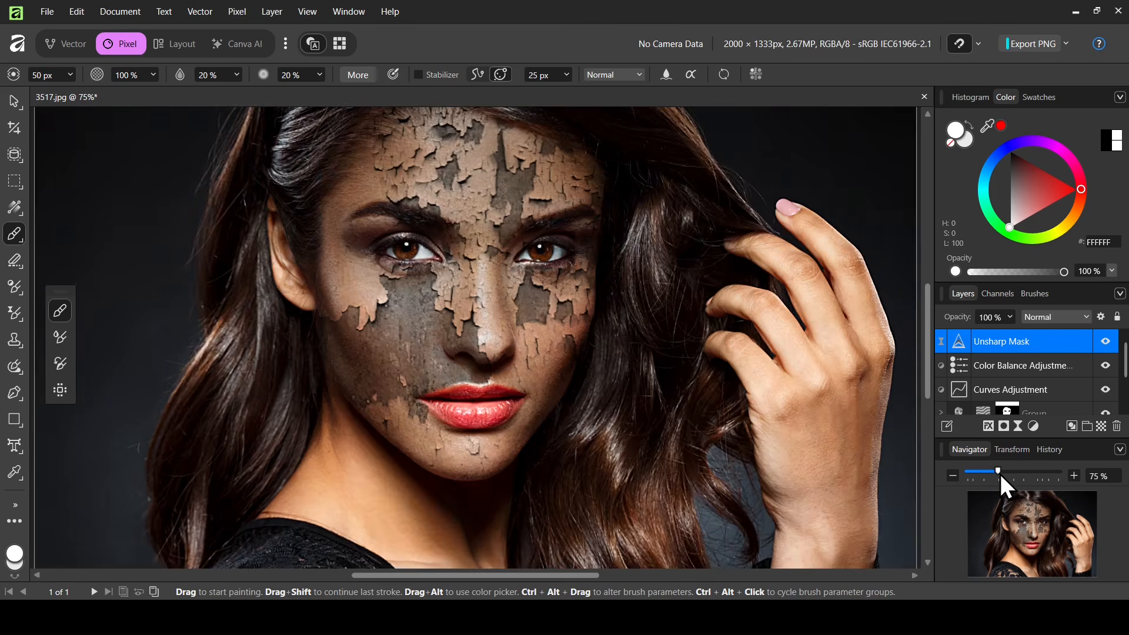
scroll(1119, 362, down, 2)
scroll(924, 332, up, 3)
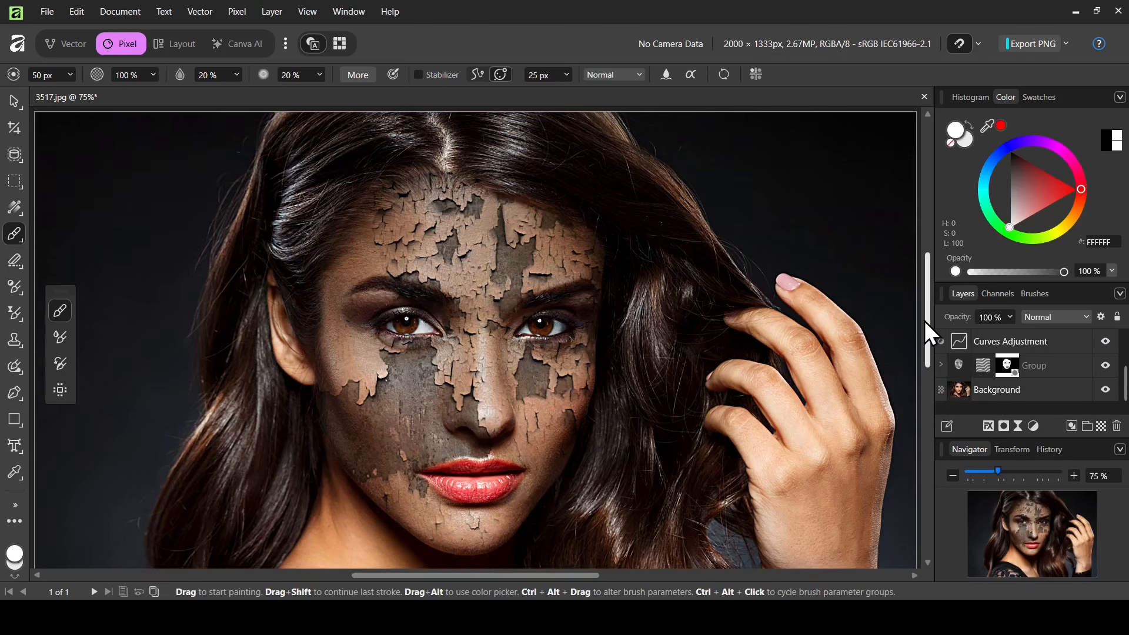
click(1007, 366)
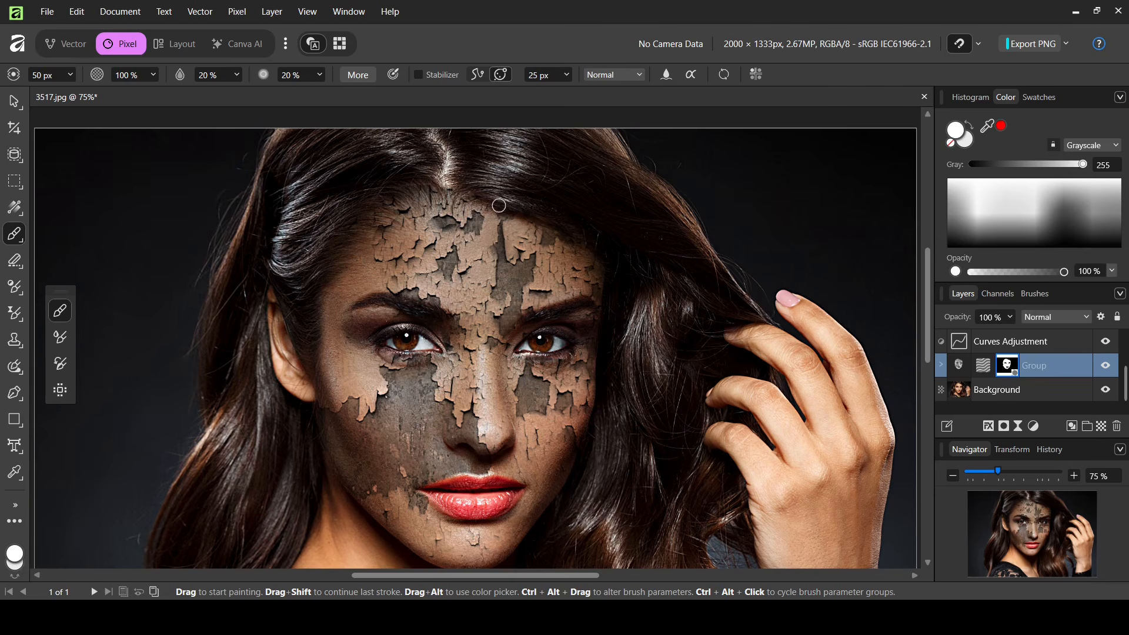
click(982, 470)
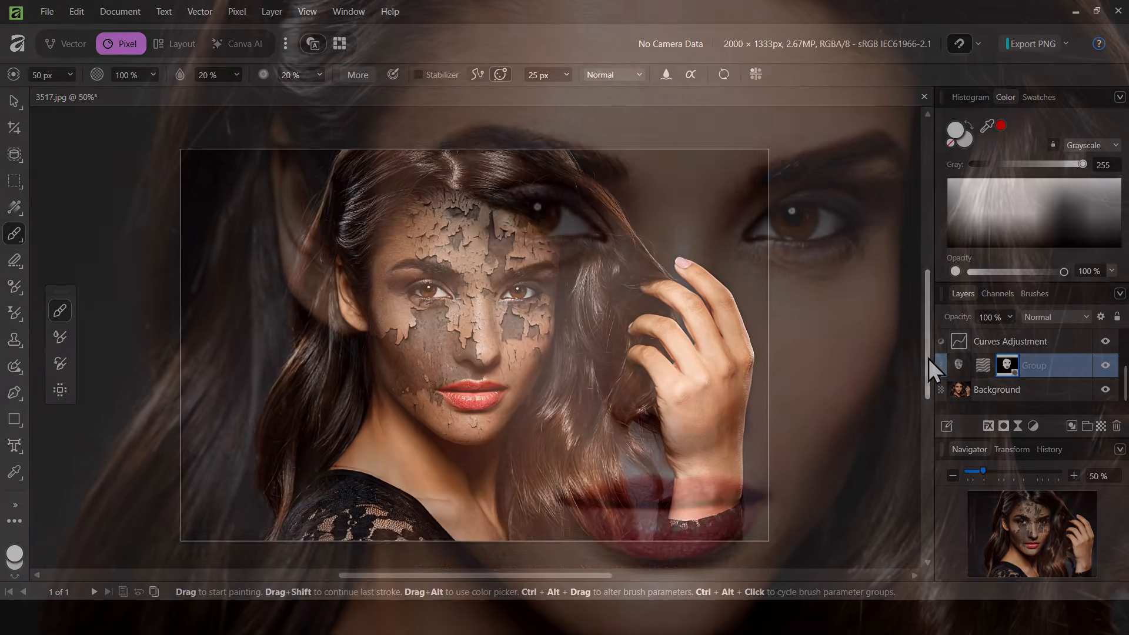